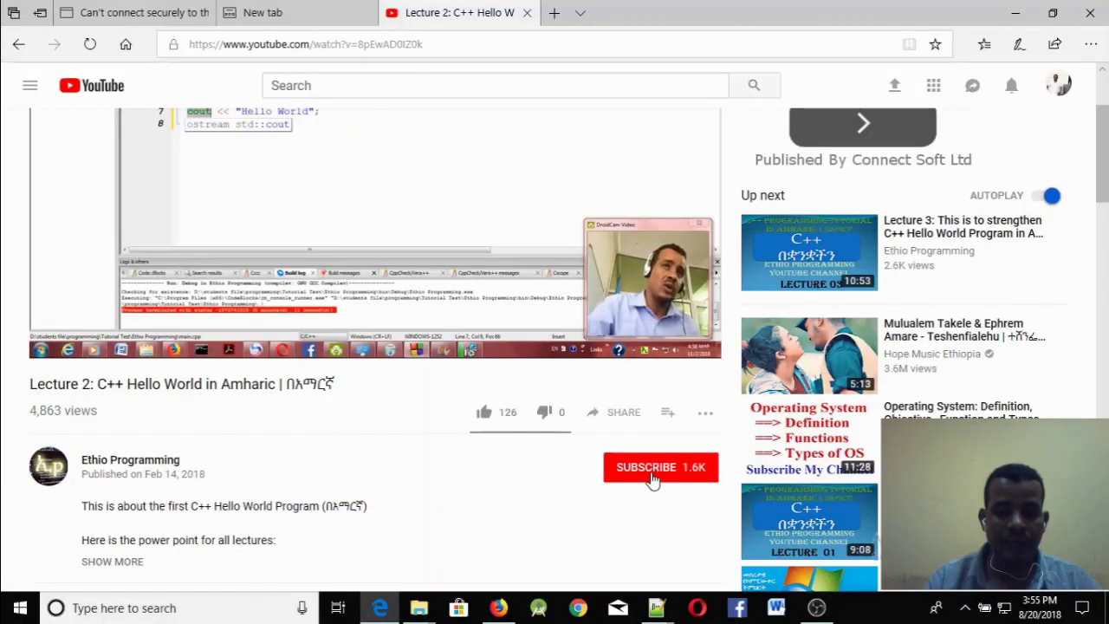
Step: Subscribe to Ethio Programming under the C++ Hello World video, then scroll down the page
left_click(651, 479)
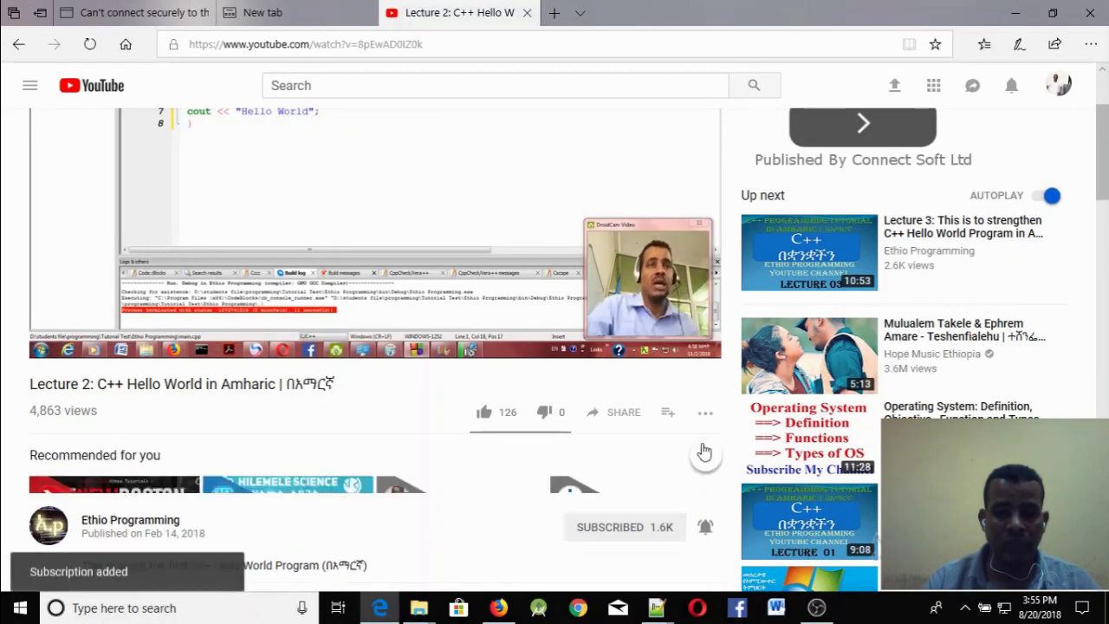
scroll(703, 450, "down", 3)
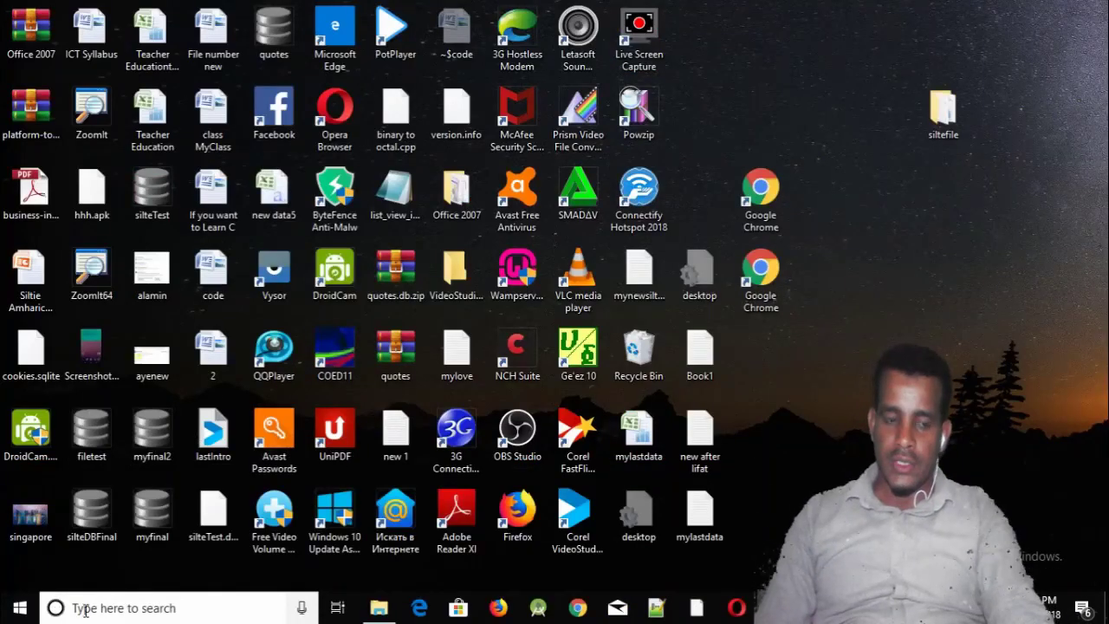
Step: Search Windows for 'winword', highlighting the term and the Microsoft Office Word 2007 result
left_click(77, 608)
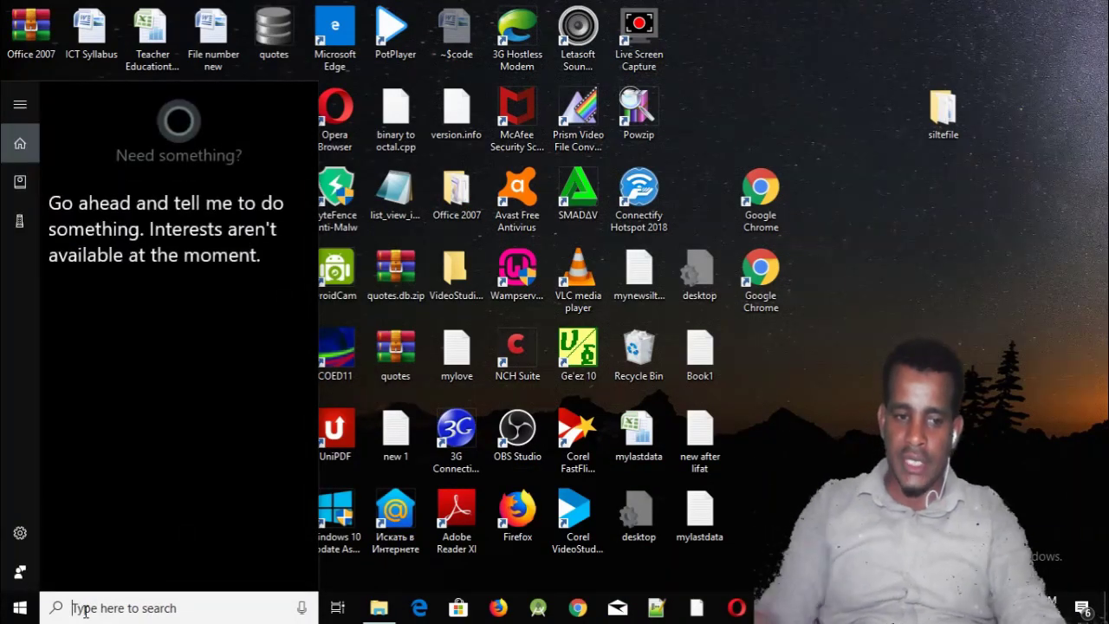
type("winword")
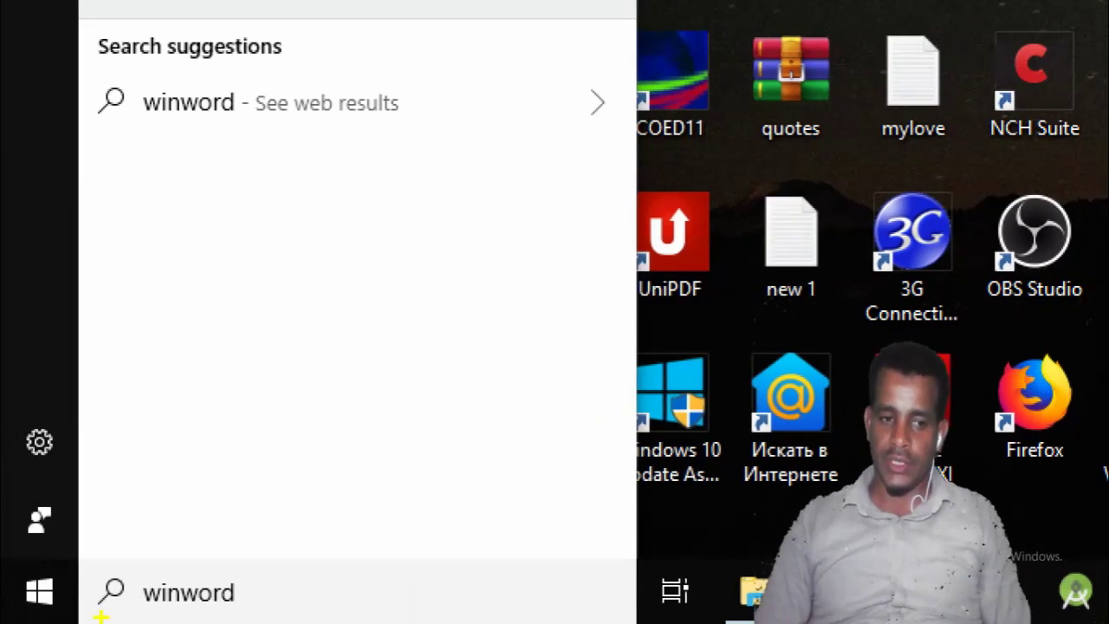
left_click_drag(252, 527, 239, 525)
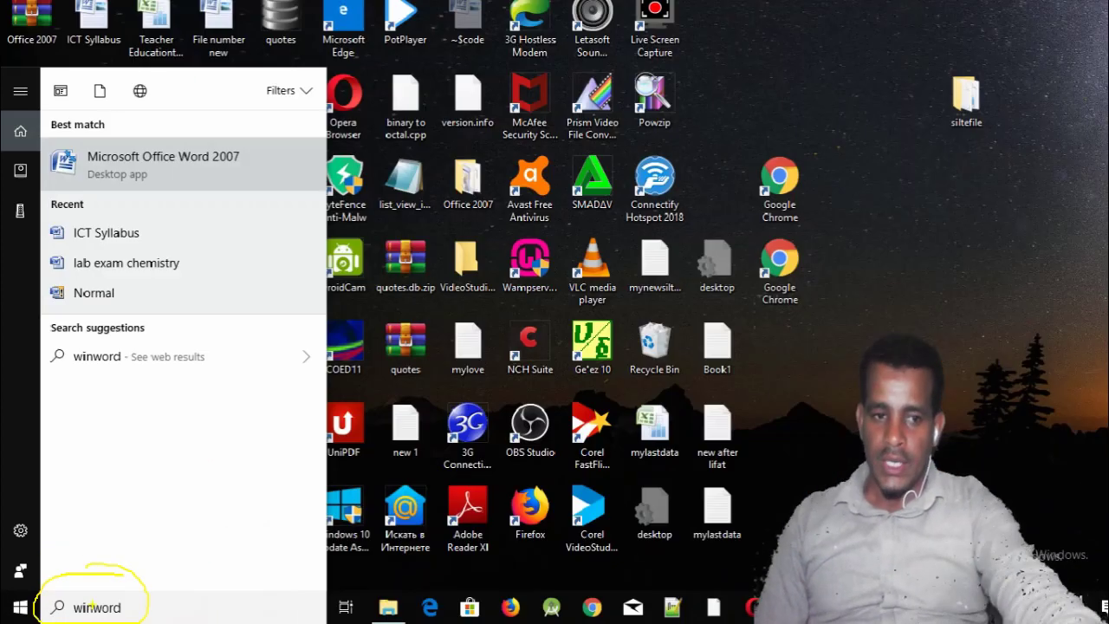
left_click(57, 609)
left_click(66, 611)
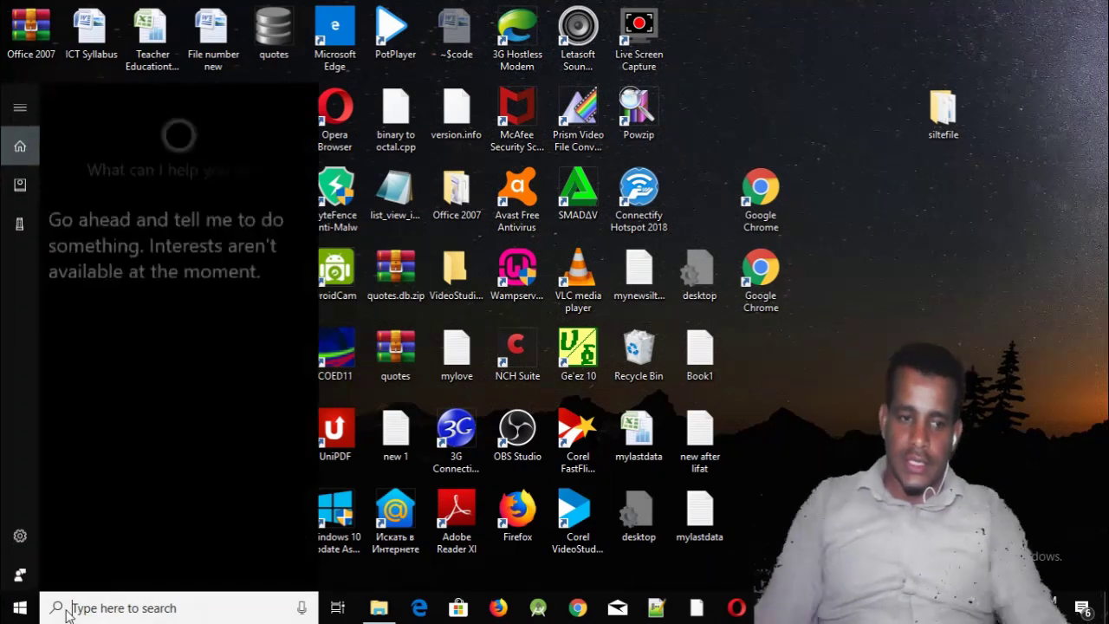
type("win")
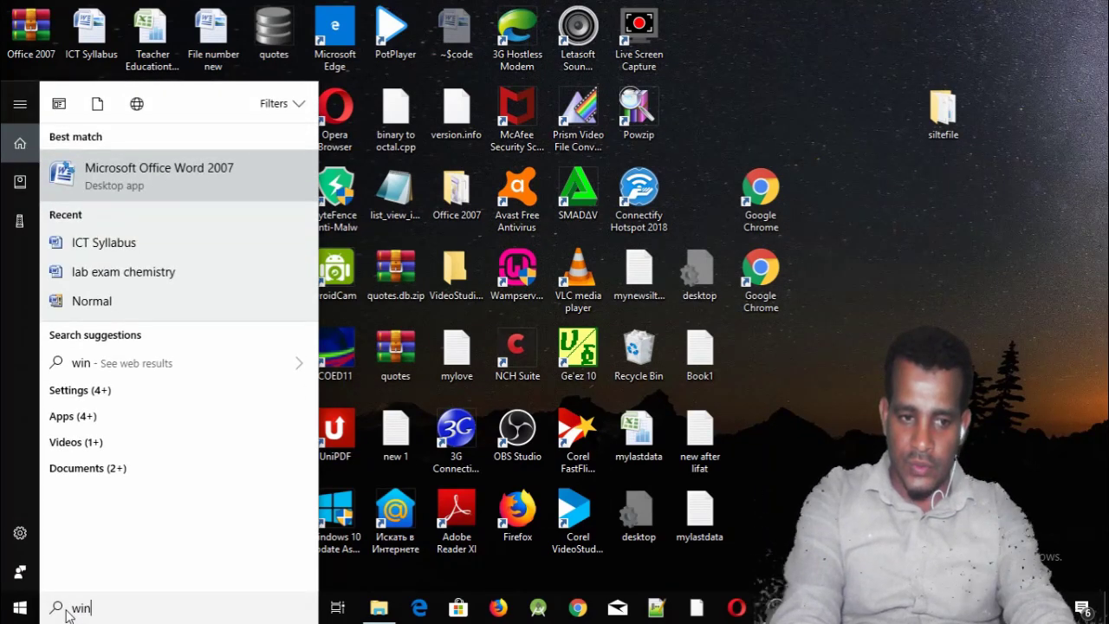
type("word")
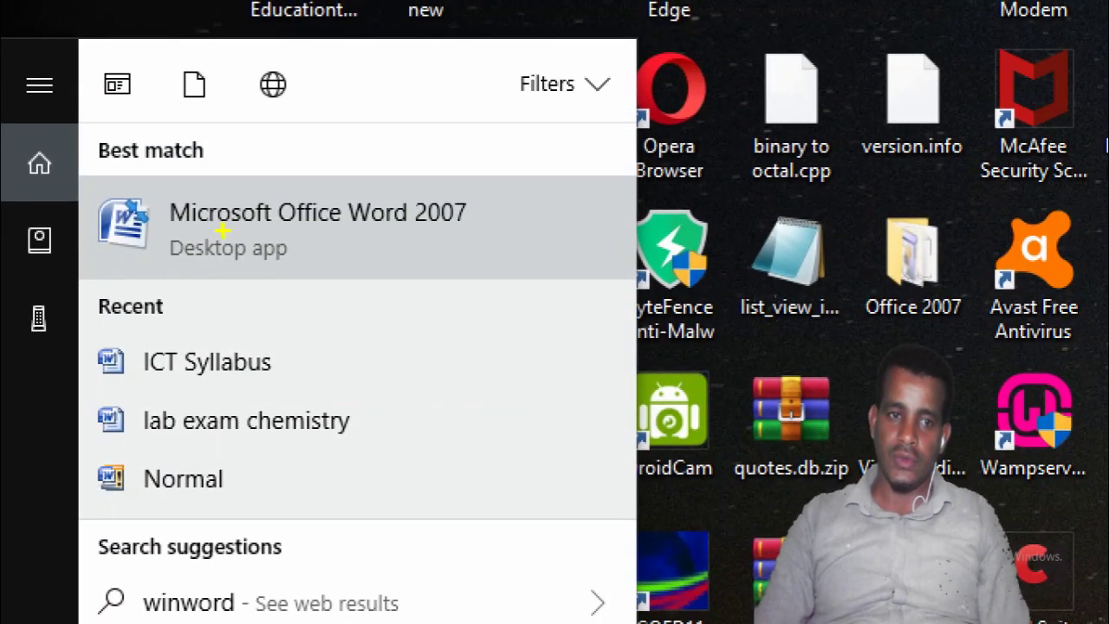
left_click_drag(118, 215, 152, 196)
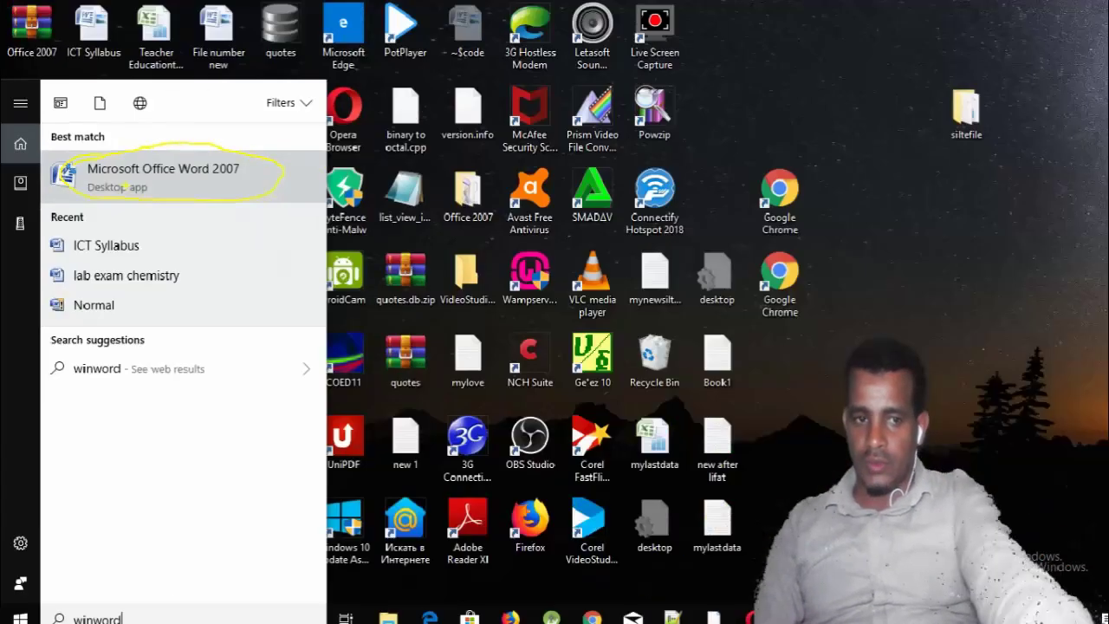
key("Escape")
Step: Search 'winword' again and launch Microsoft Office Word 2007 from the best match
left_click(78, 607)
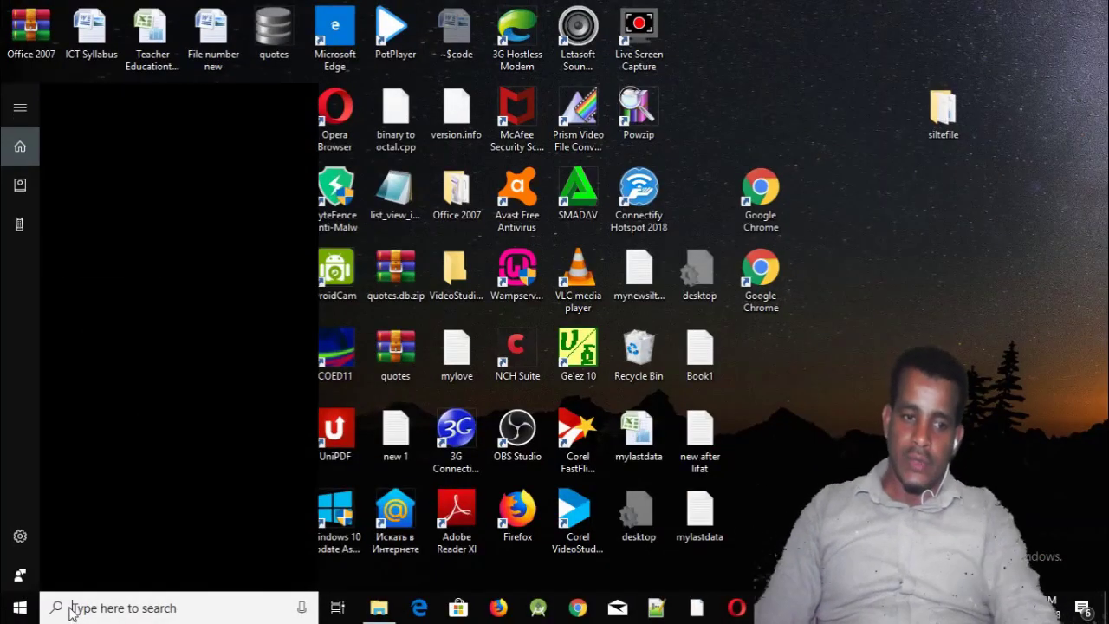
type("winword")
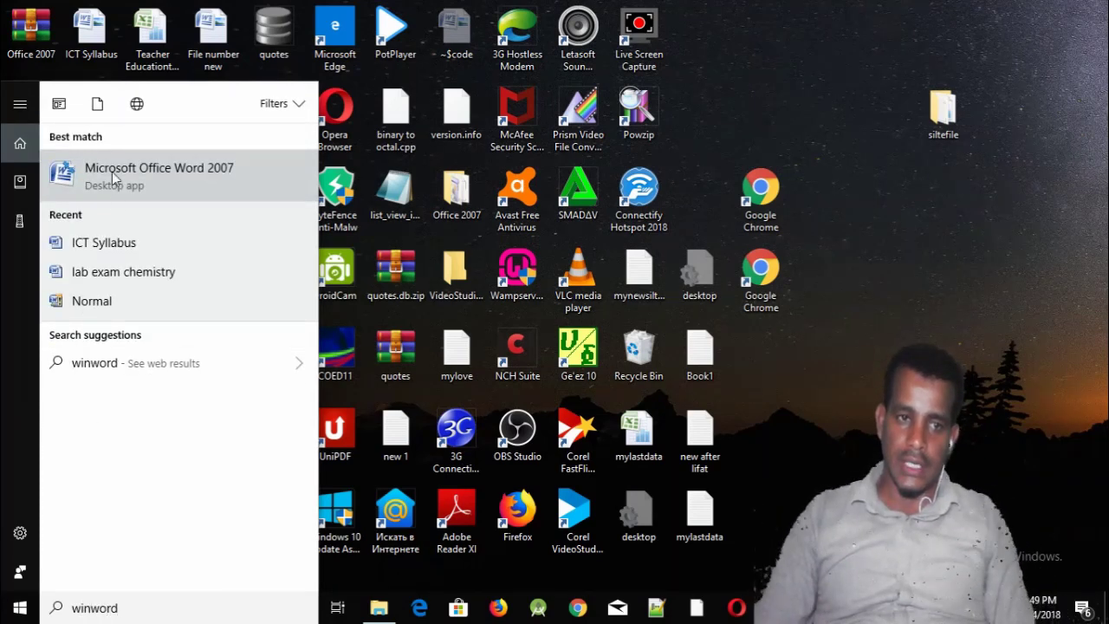
left_click(116, 178)
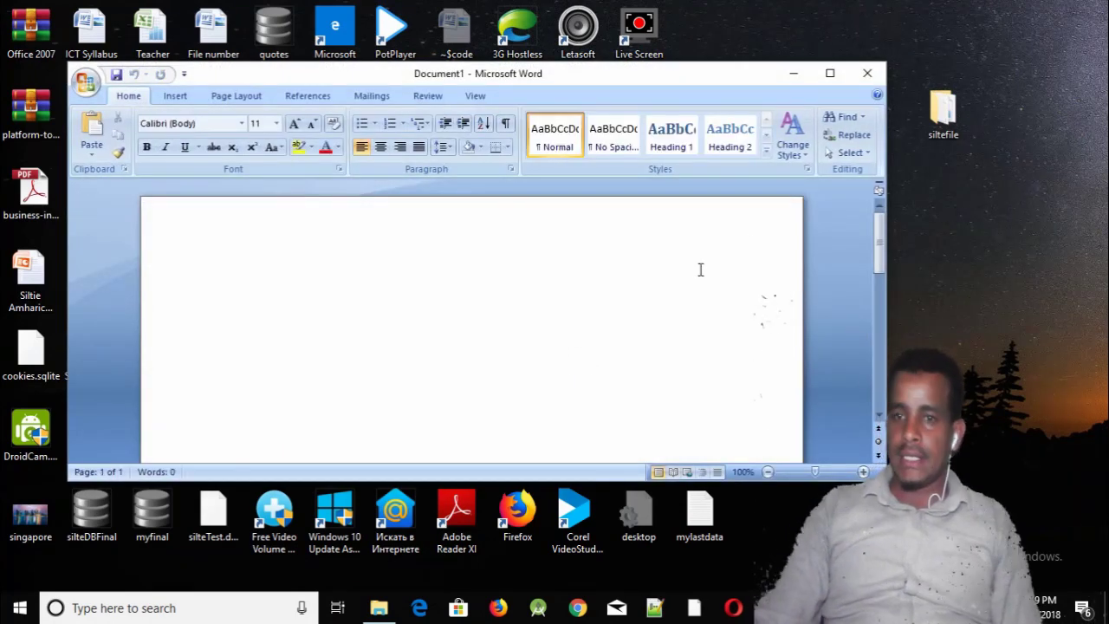
left_click(829, 74)
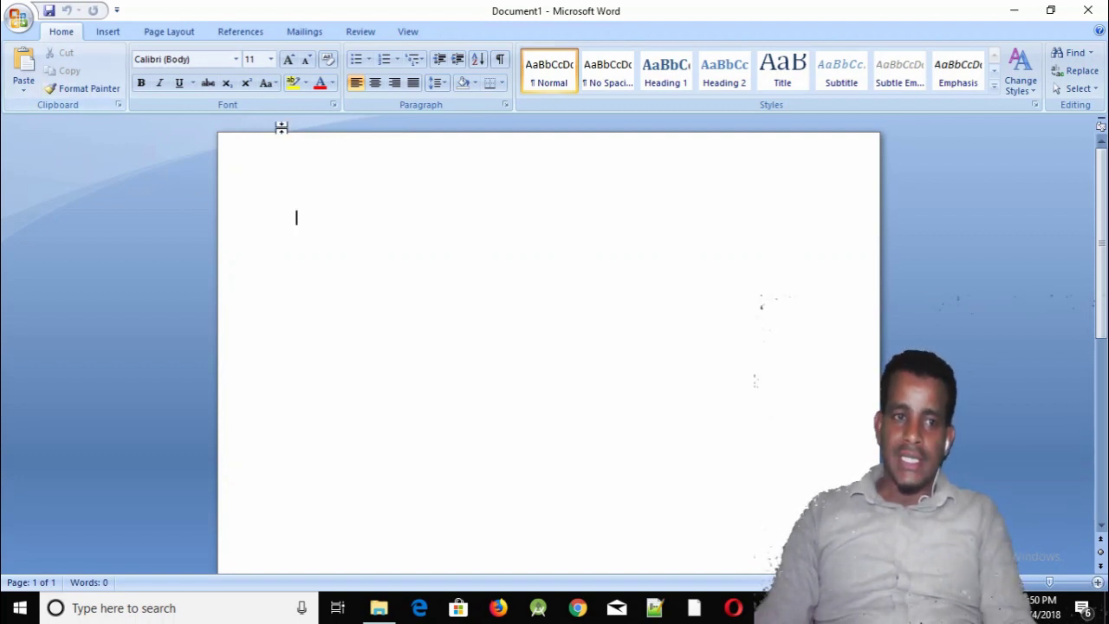
left_click(19, 19)
left_click(19, 20)
left_click(19, 19)
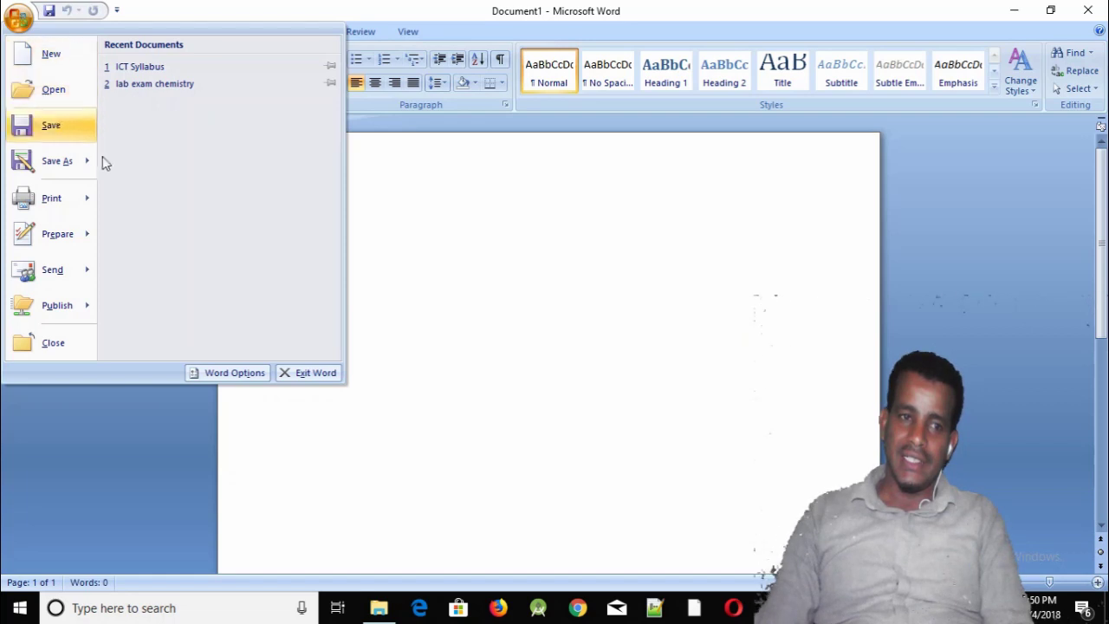
mouse_move(81, 162)
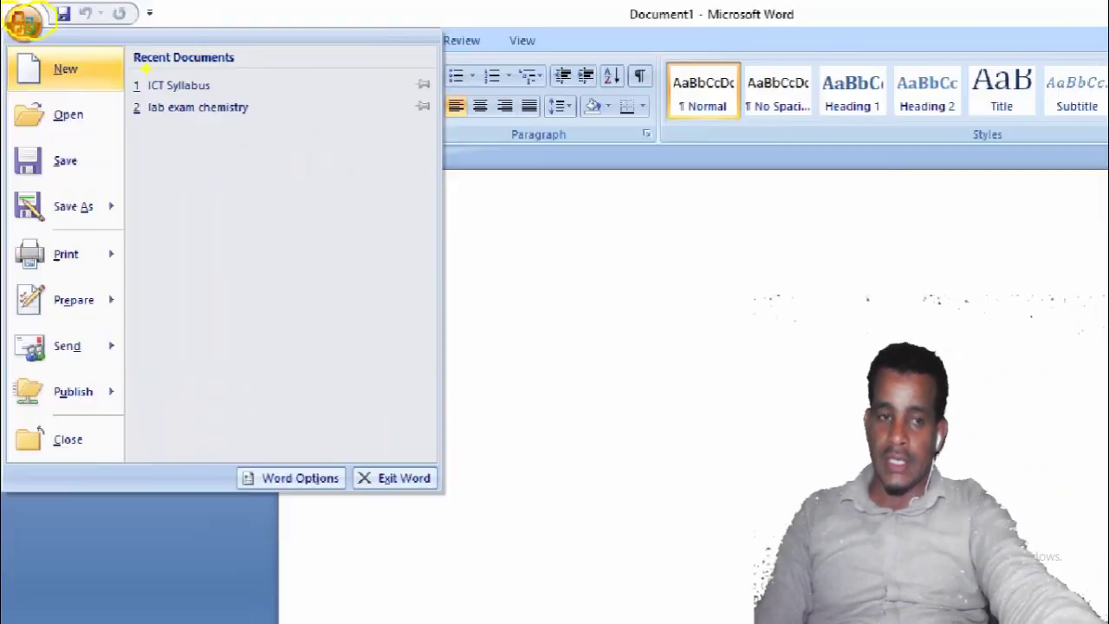
left_click(18, 17)
left_click(18, 20)
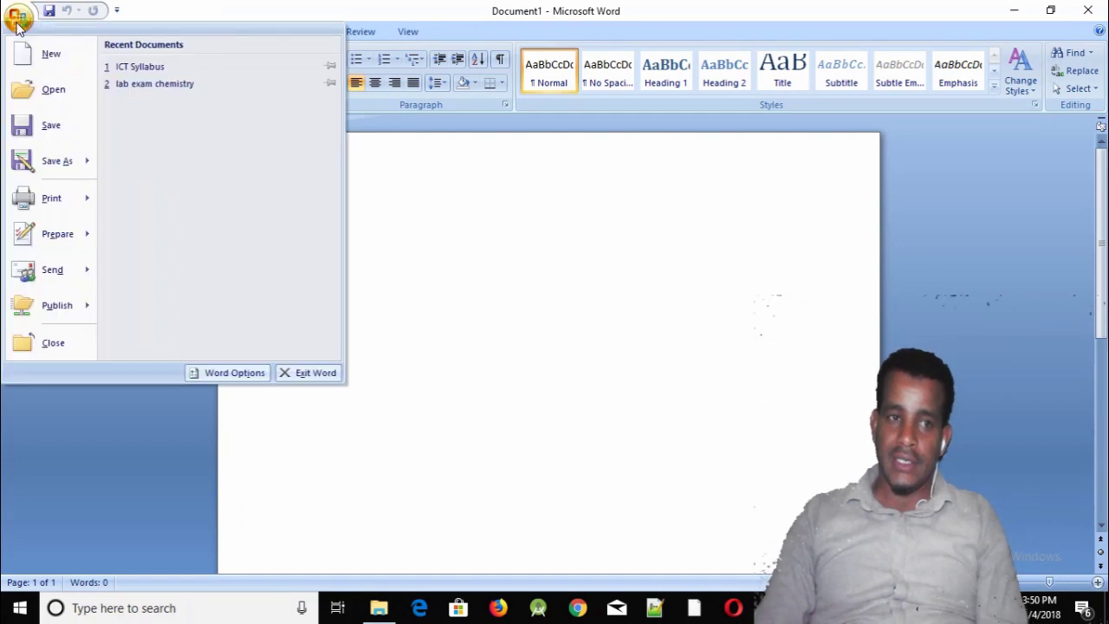
left_click(19, 23)
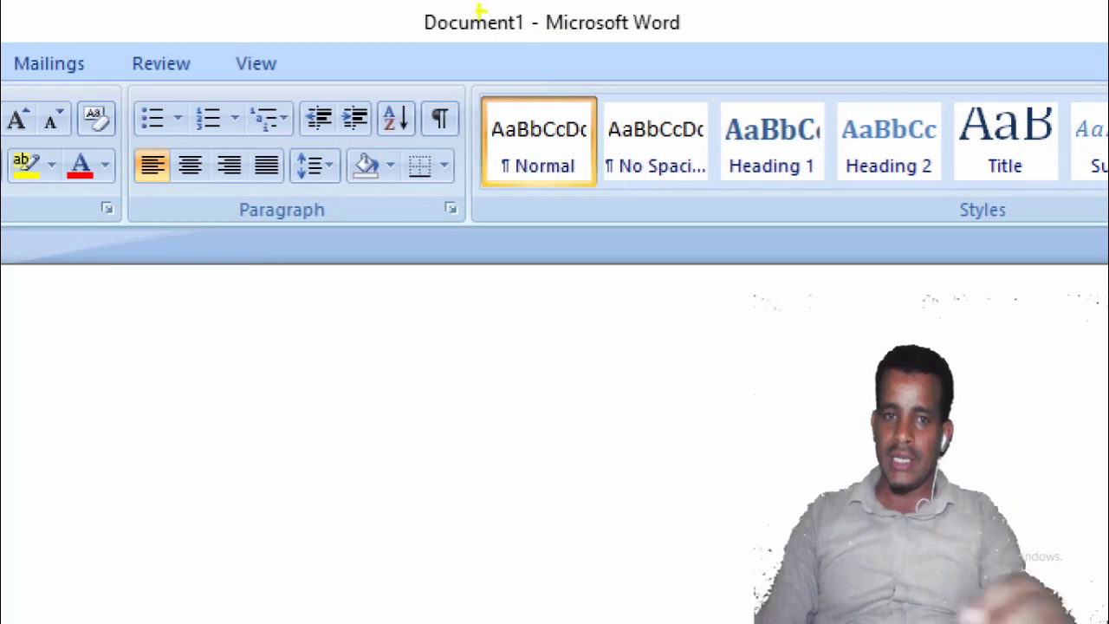
Step: Point out the Document1 title bar at the top of the Word window
left_click_drag(479, 11, 408, 17)
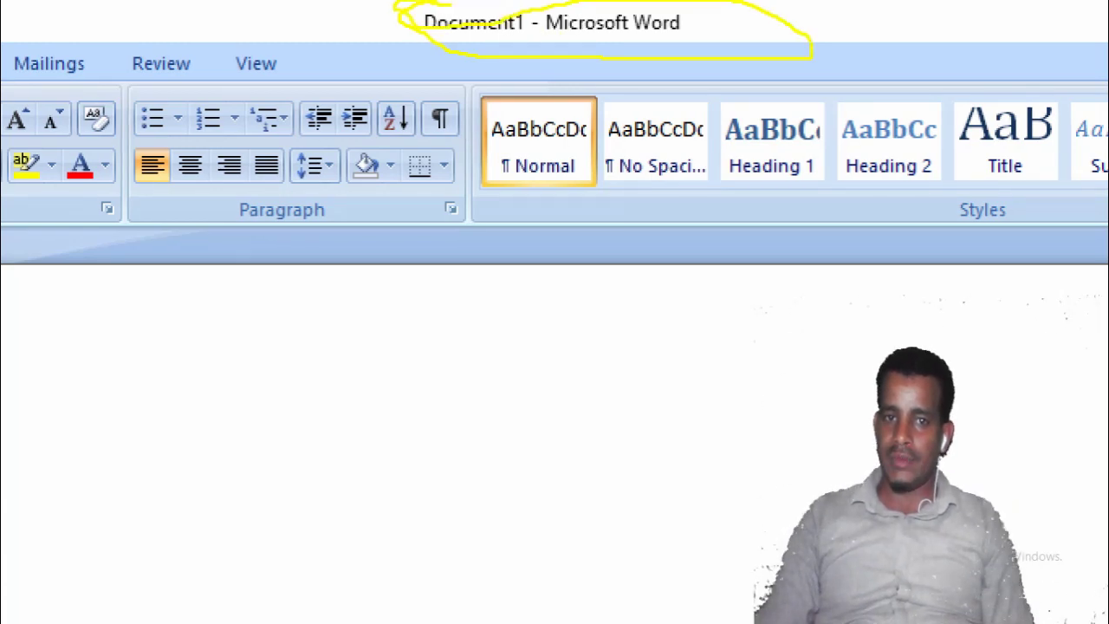
left_click_drag(532, 39, 450, 16)
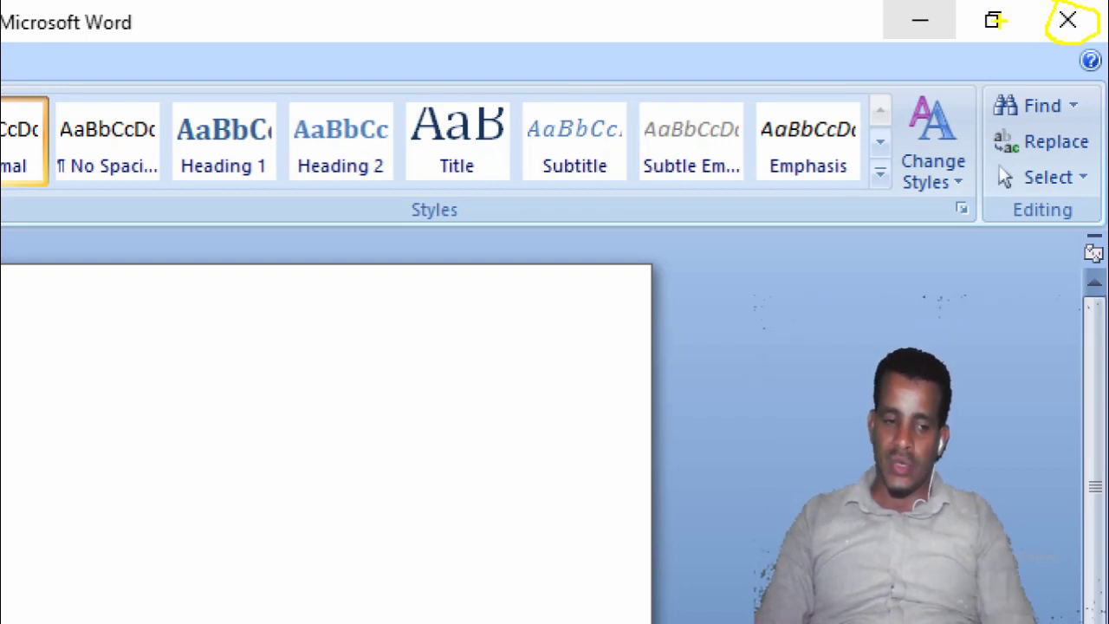
Step: Open and close the Start menu, then toggle Word between restored and maximized, ending restored
key("super")
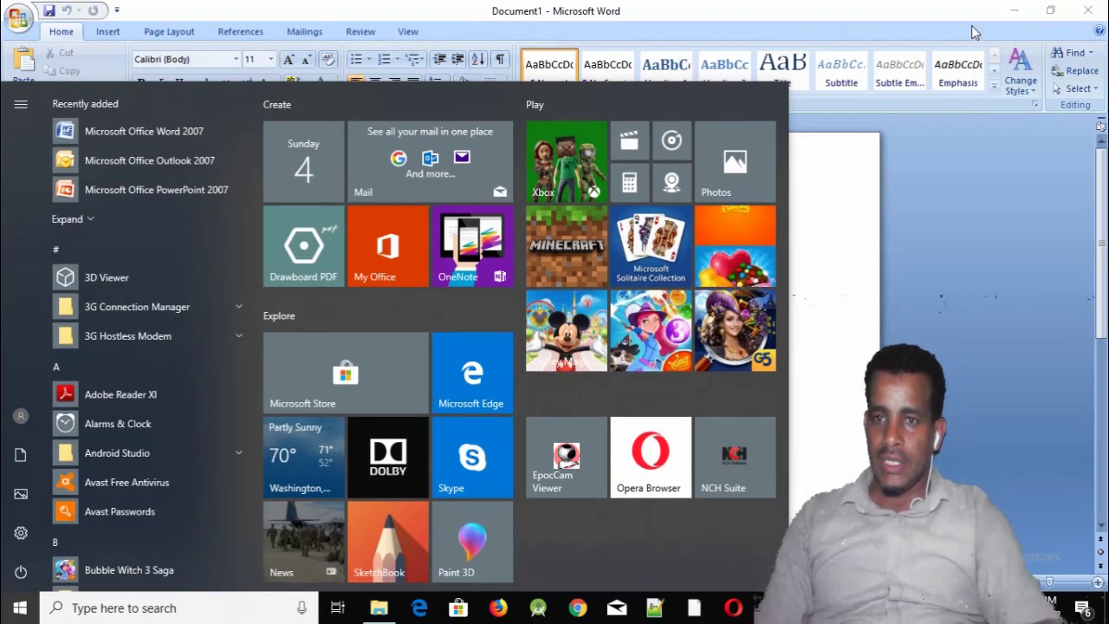
left_click(972, 32)
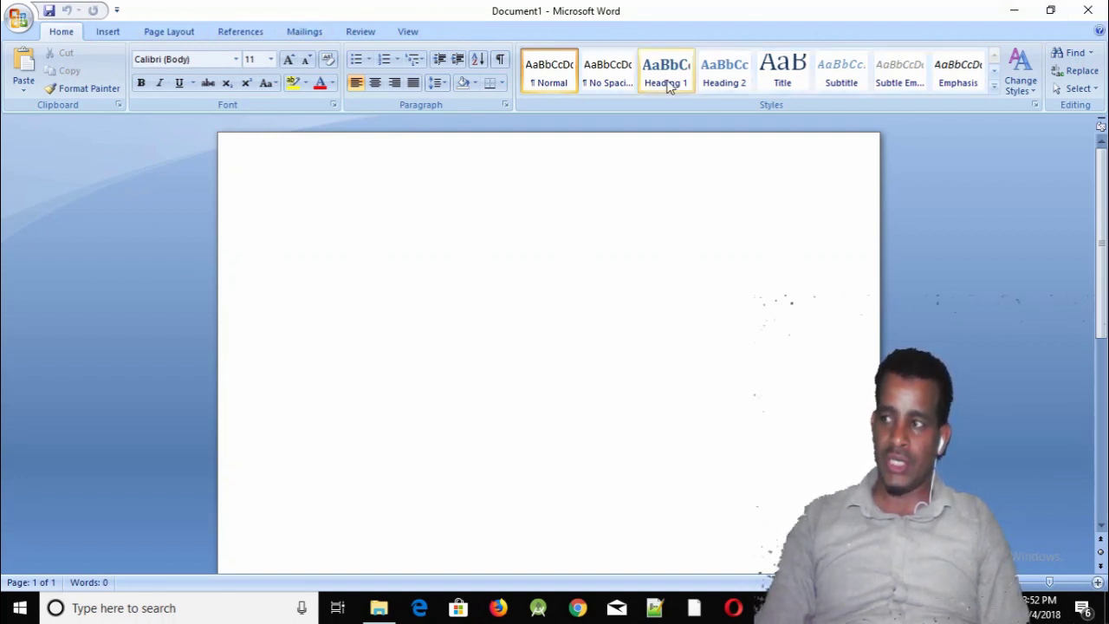
left_click(1051, 13)
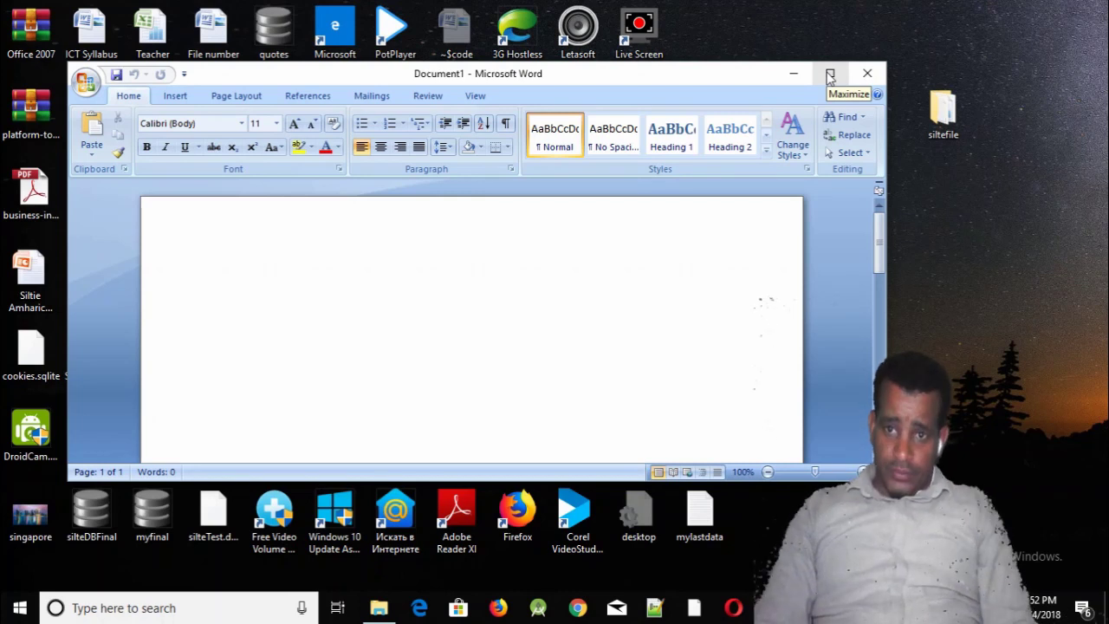
left_click(830, 75)
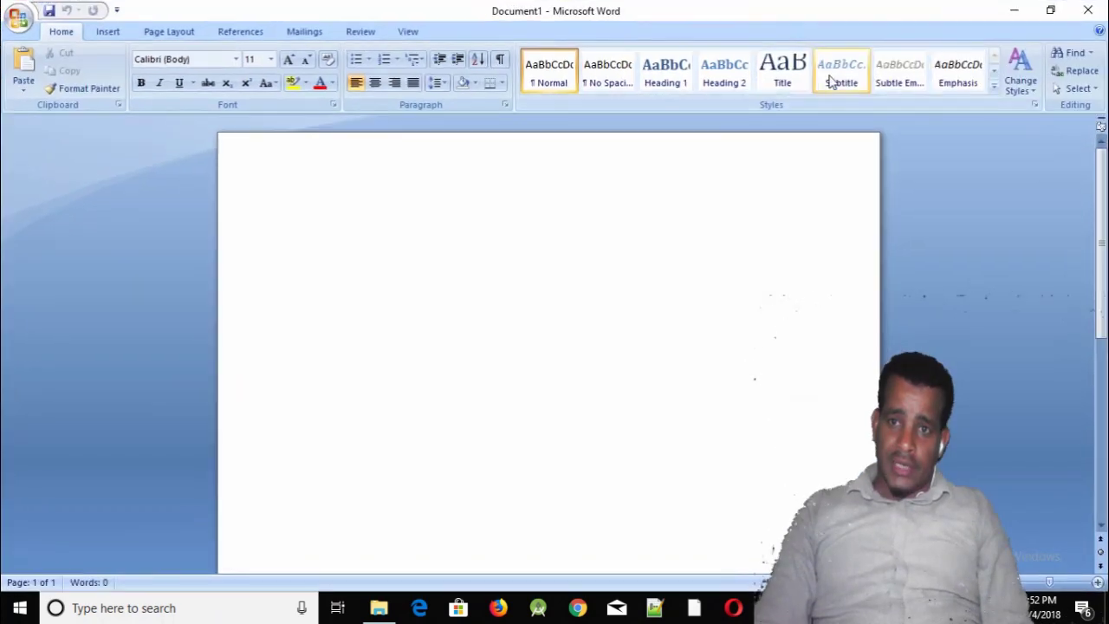
left_click(1051, 10)
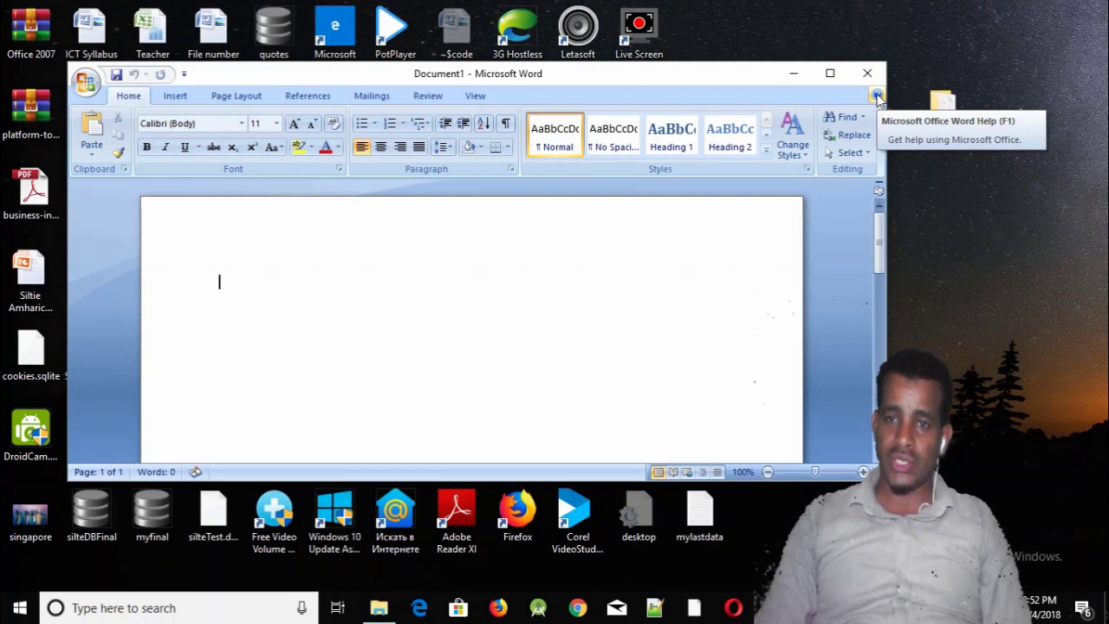
left_click(877, 95)
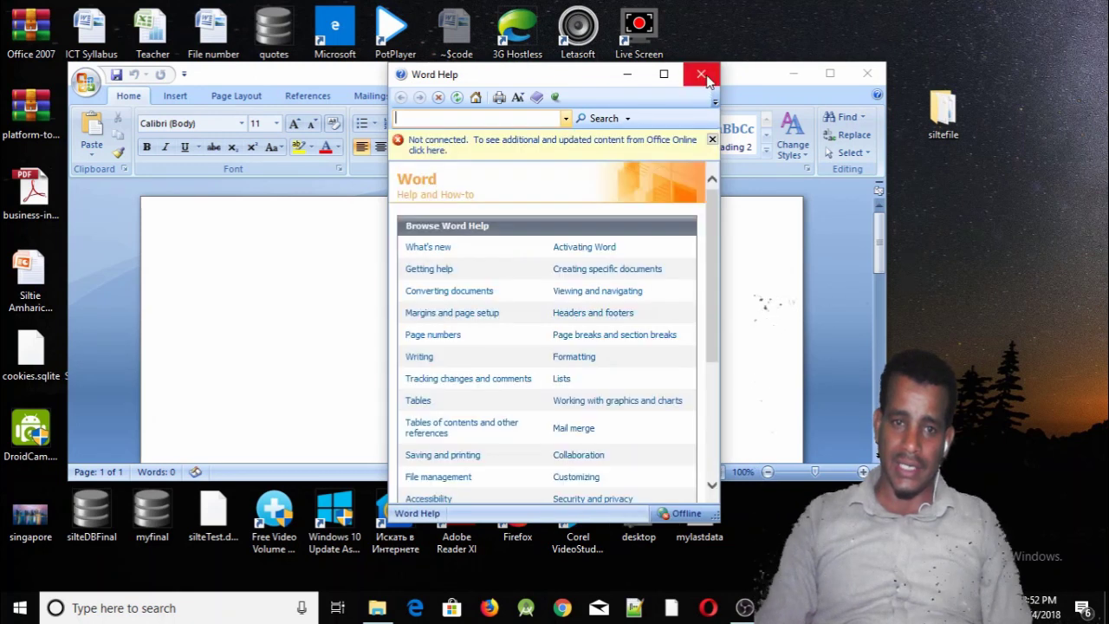
scroll(533, 297, "down", 5)
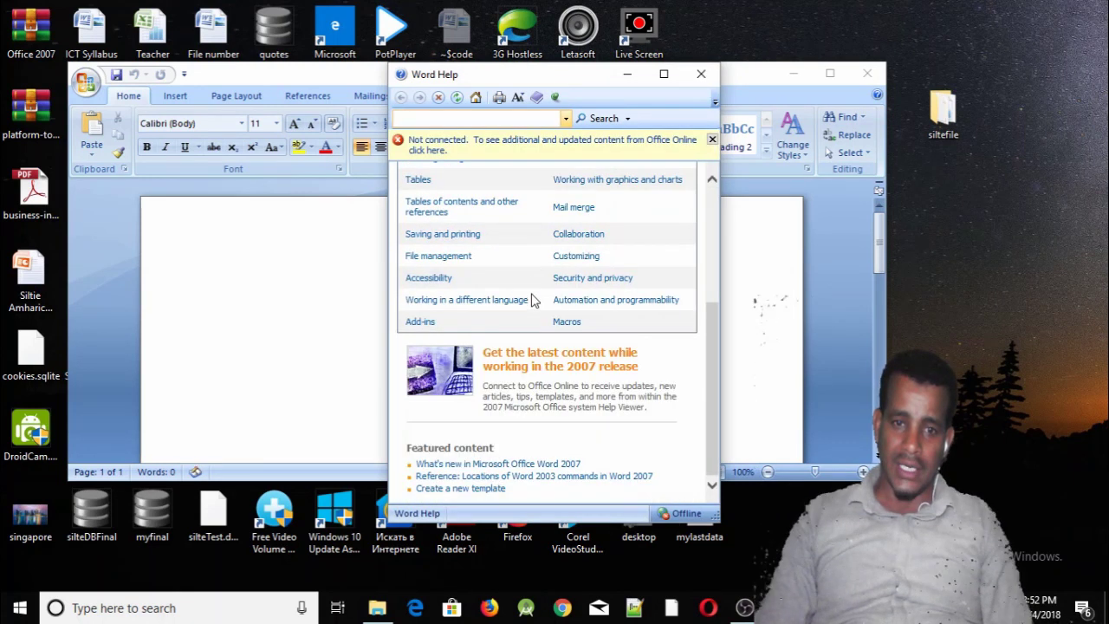
scroll(532, 299, "up", 5)
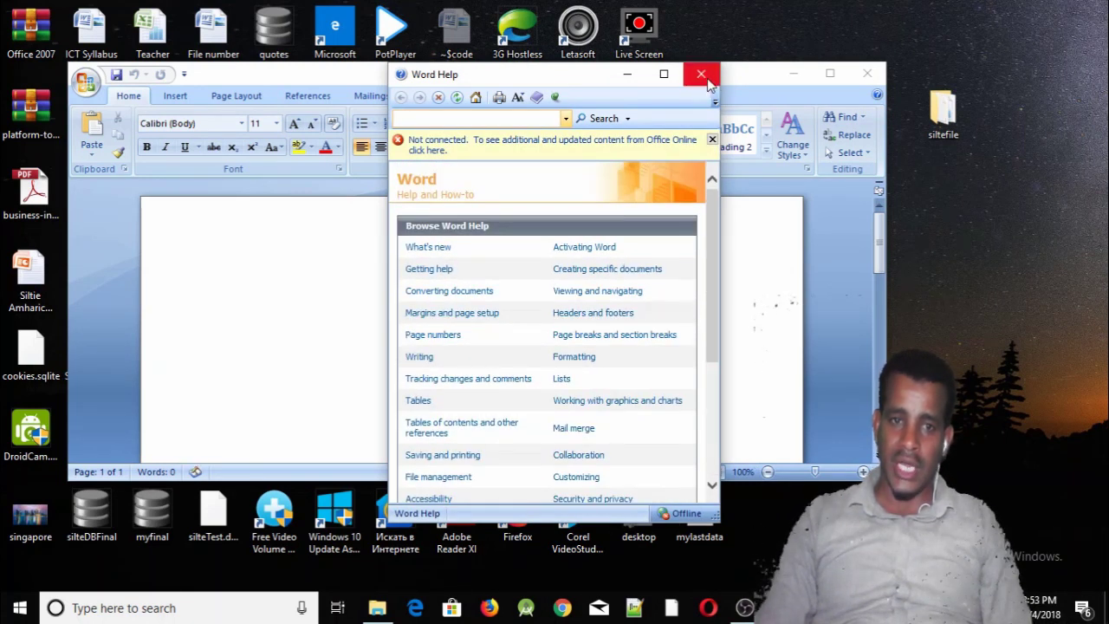
left_click(701, 75)
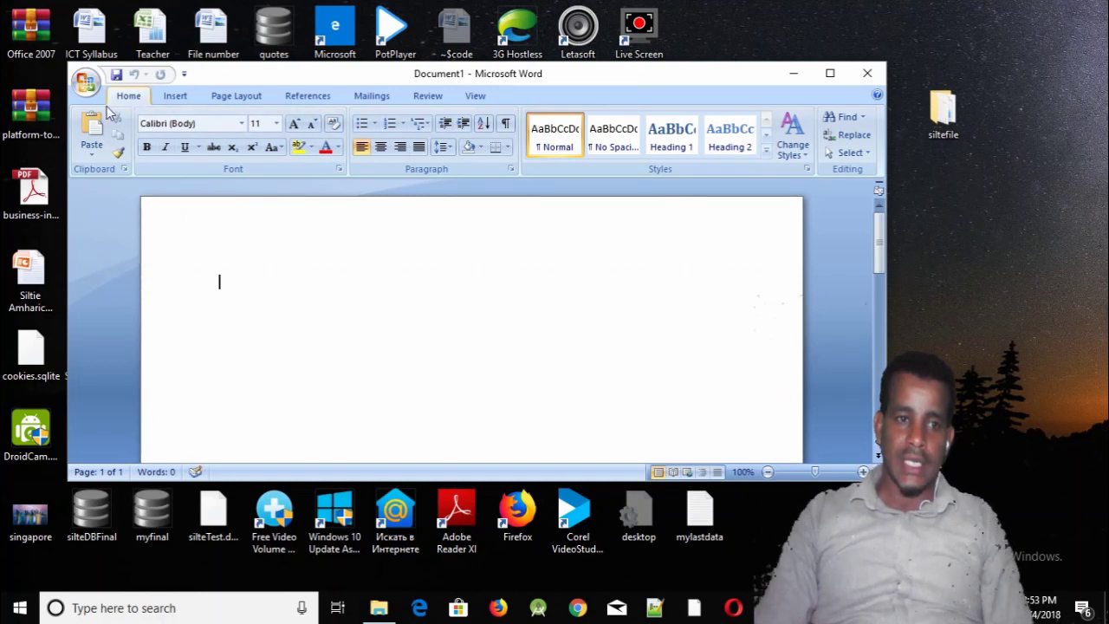
Step: Tour the Insert, Page Layout, References, Mailings and Review tabs, ending on View and pointing out its options
left_click(177, 99)
left_click(232, 96)
left_click(308, 96)
left_click(372, 96)
left_click(427, 97)
left_click(474, 96)
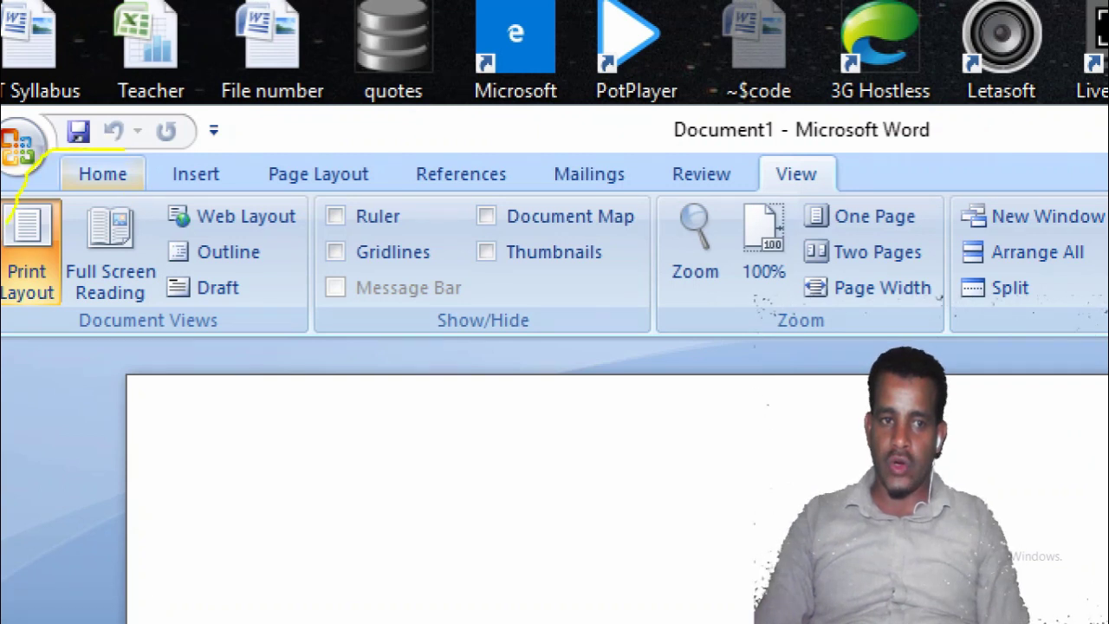
left_click_drag(143, 297, 1099, 285)
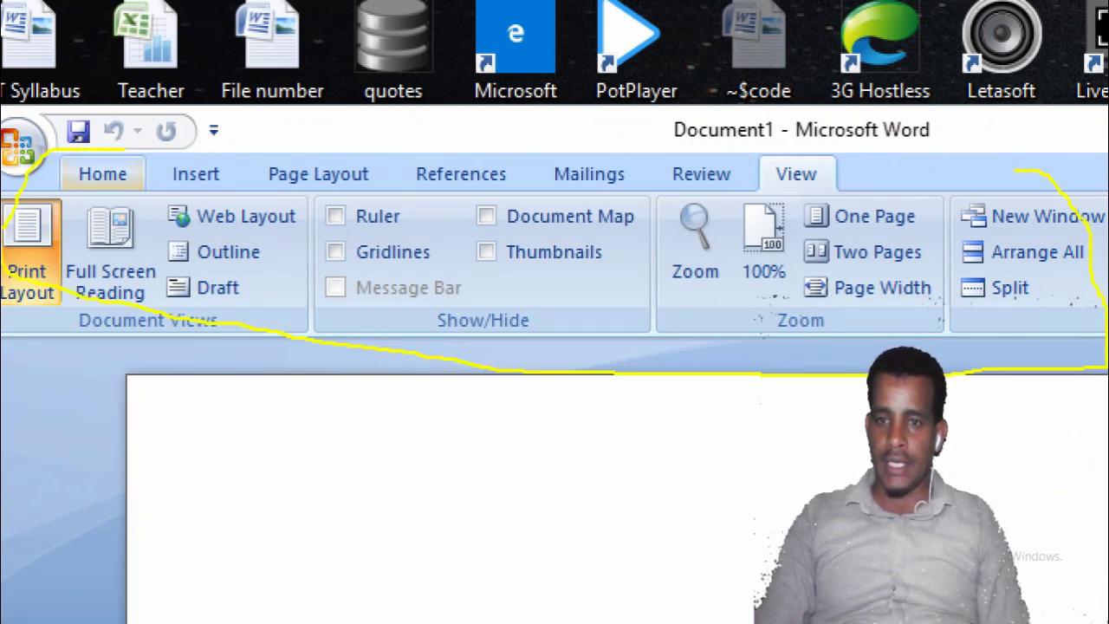
left_click_drag(462, 158, 139, 161)
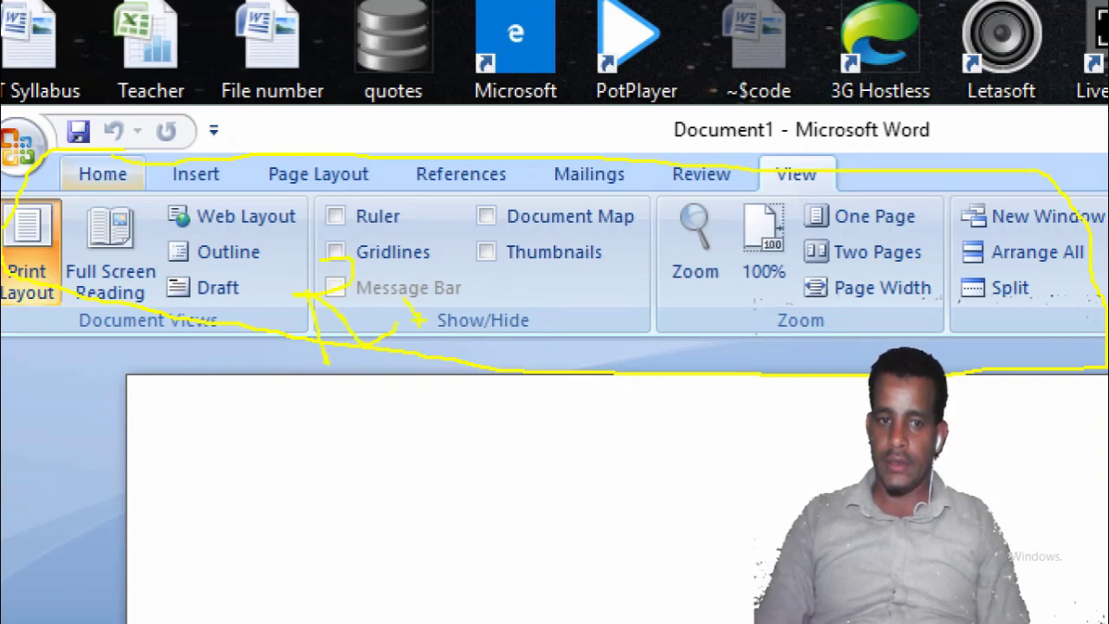
left_click_drag(553, 310, 665, 305)
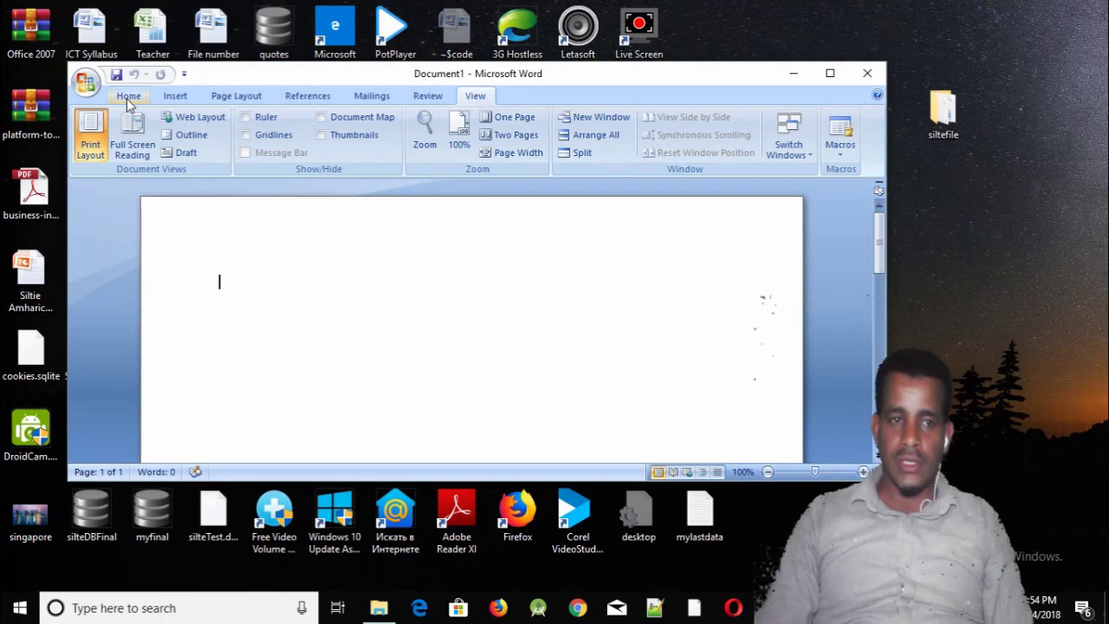
Step: Sweep through the ribbon tabs from Home to View twice
left_click(128, 96)
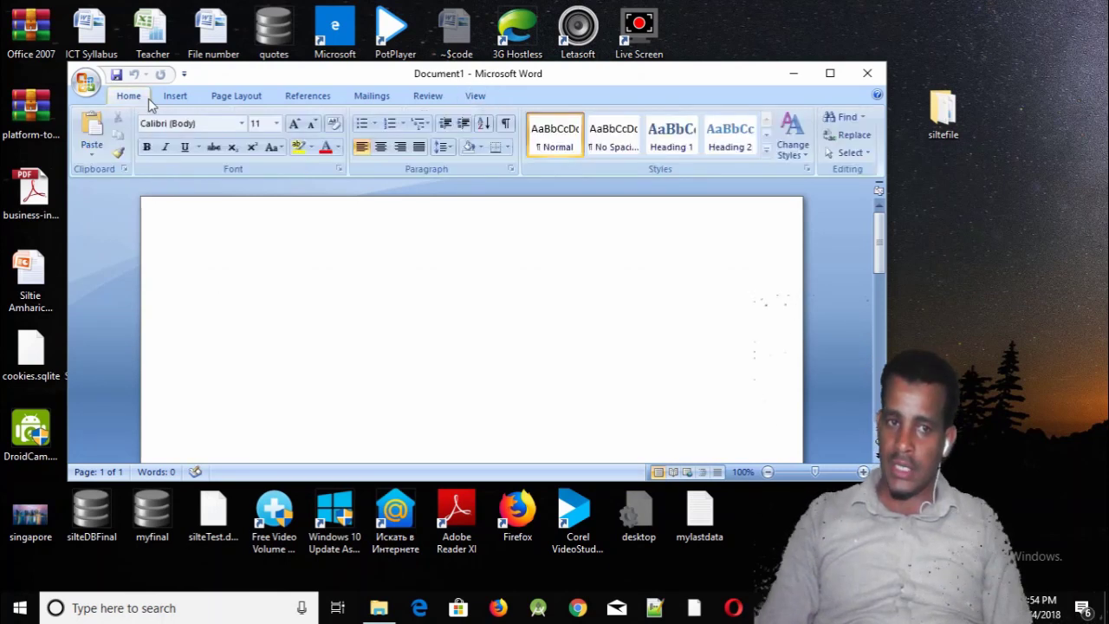
left_click(175, 97)
left_click(232, 96)
left_click(308, 96)
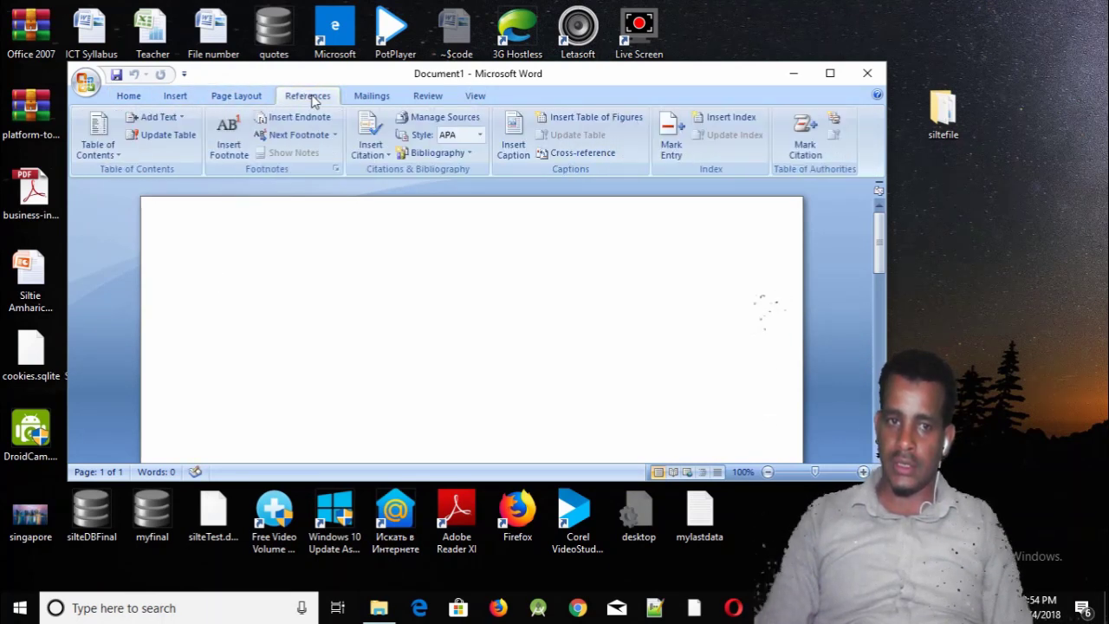
left_click(371, 97)
left_click(428, 97)
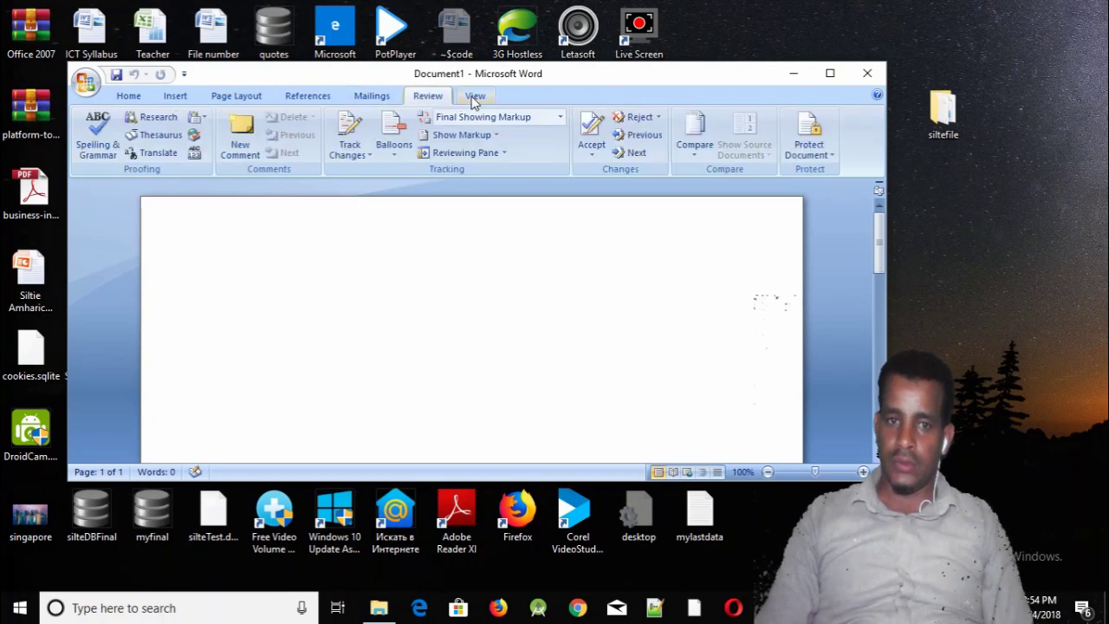
left_click(474, 98)
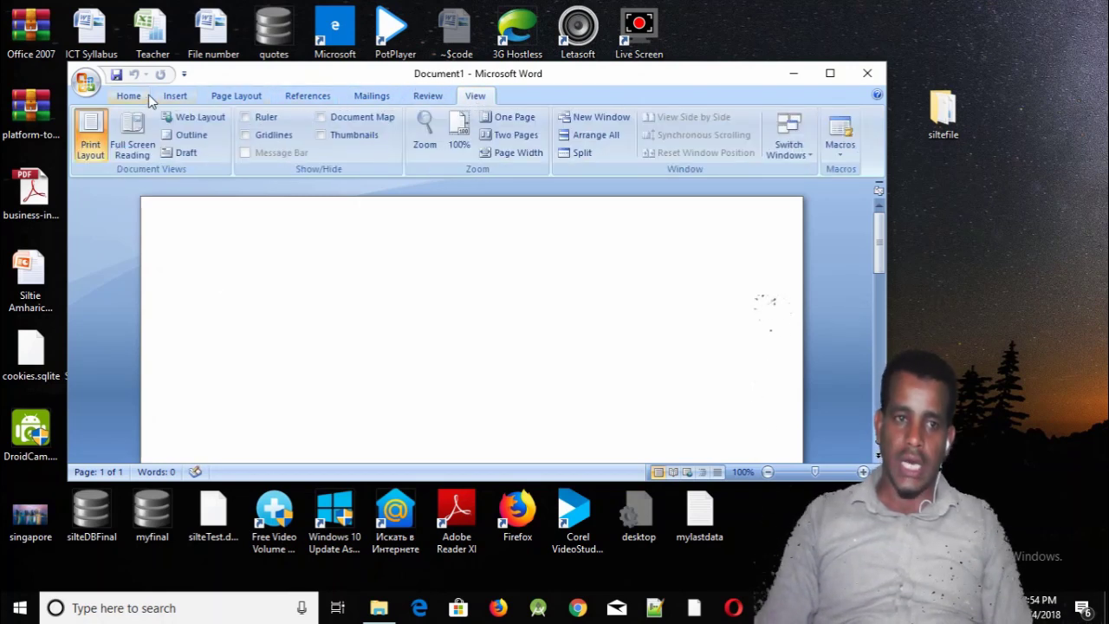
left_click(130, 96)
left_click(173, 96)
left_click(217, 97)
left_click(308, 96)
left_click(371, 97)
left_click(428, 96)
left_click(474, 96)
Step: Step back from View through Review, Mailings, References, Page Layout and Insert to Home
left_click(428, 96)
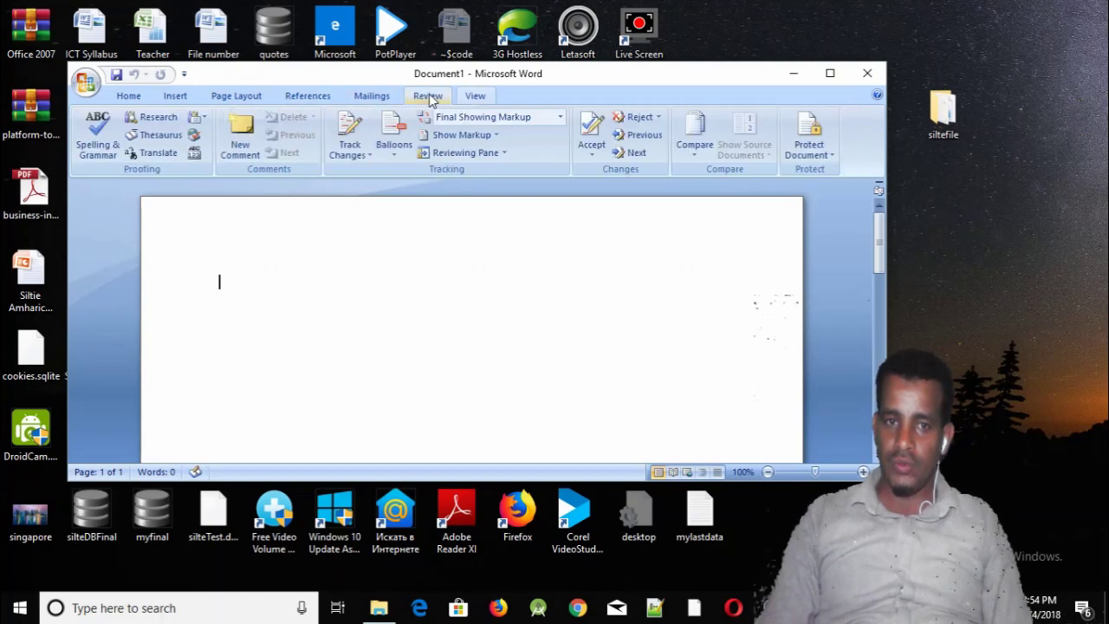
left_click(474, 98)
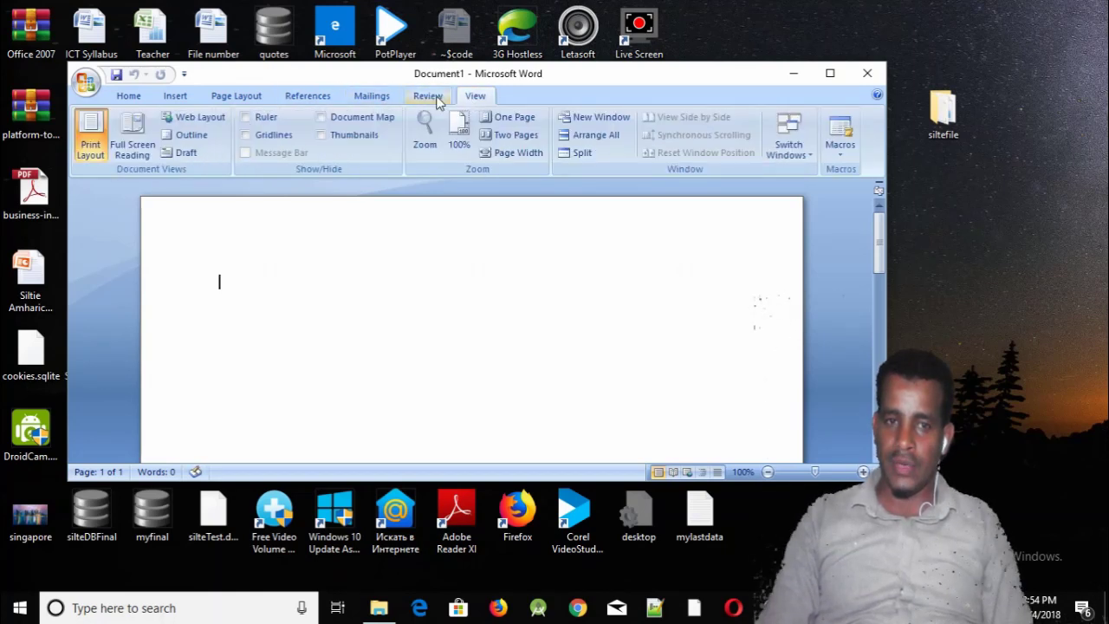
left_click(431, 101)
left_click(388, 97)
left_click(313, 97)
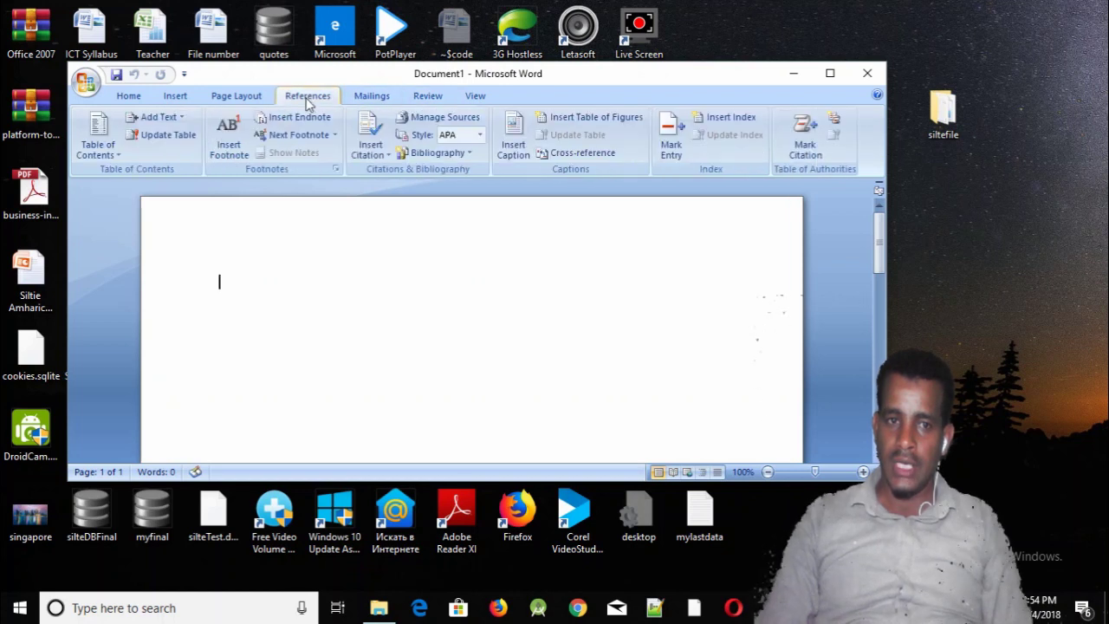
left_click(244, 97)
left_click(178, 97)
left_click(128, 97)
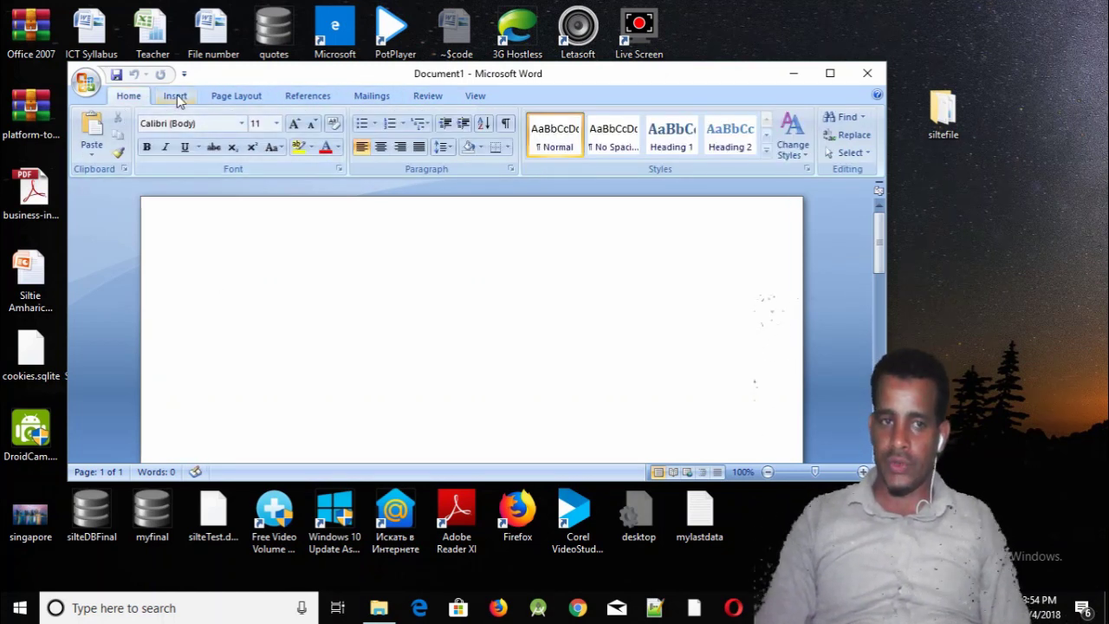
Step: Sweep from Home through every tab to View once more, ending back on Home
left_click(175, 96)
left_click(227, 97)
left_click(130, 96)
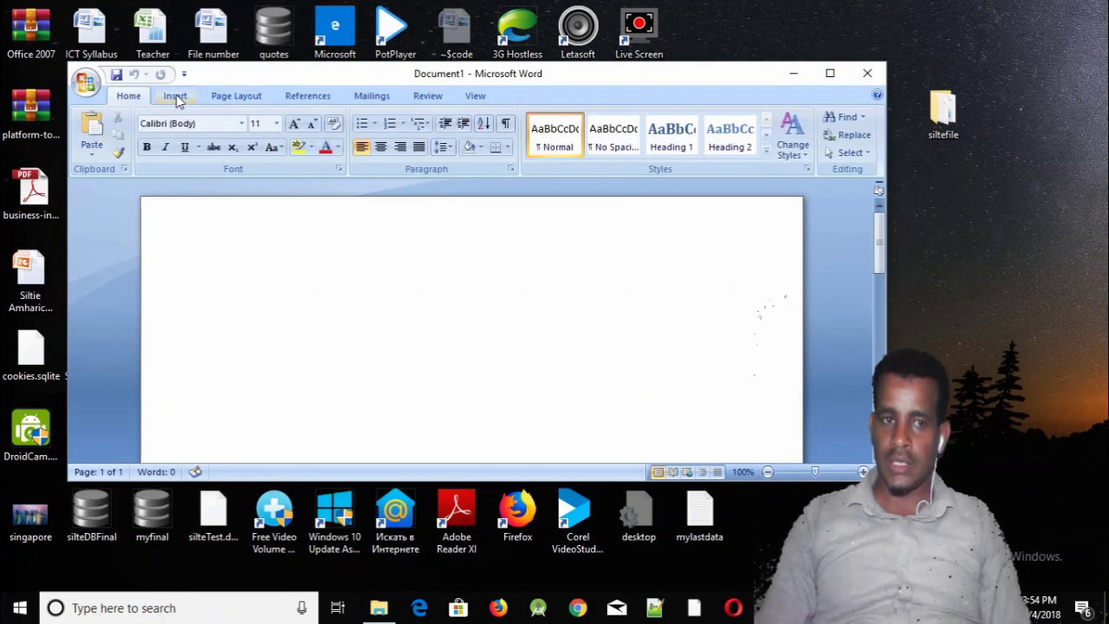
left_click(178, 97)
left_click(236, 96)
left_click(301, 97)
left_click(375, 97)
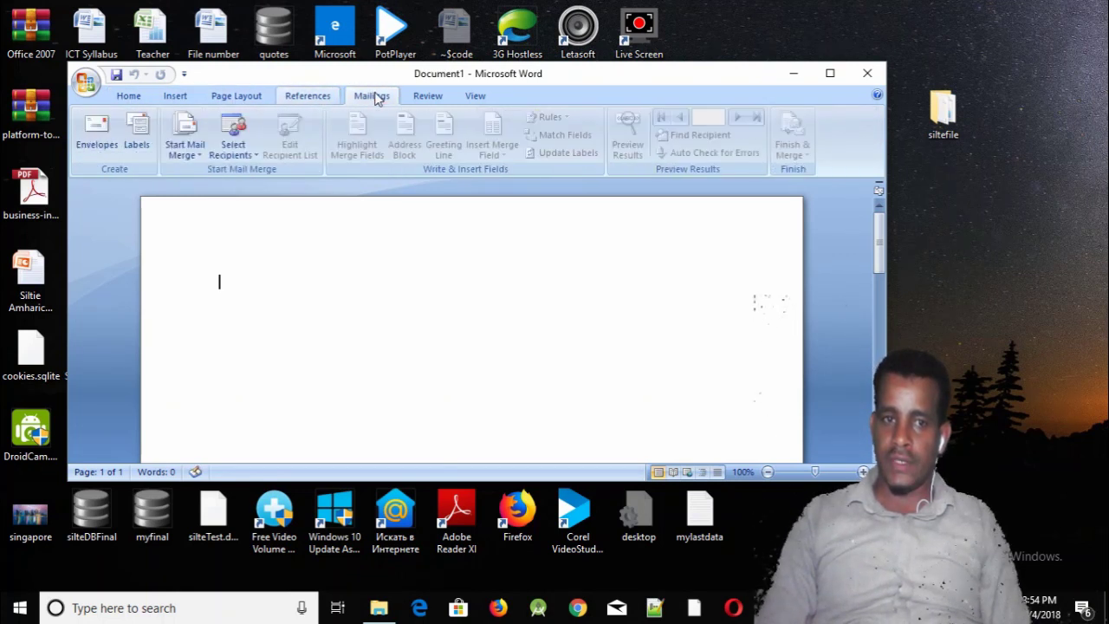
left_click(427, 97)
left_click(473, 98)
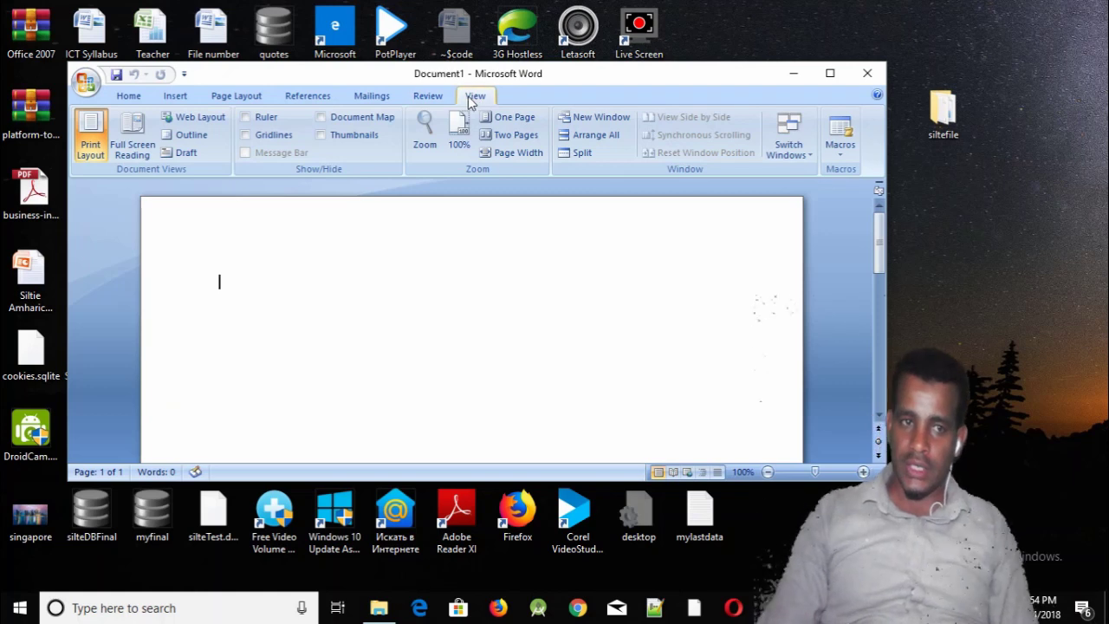
left_click(131, 100)
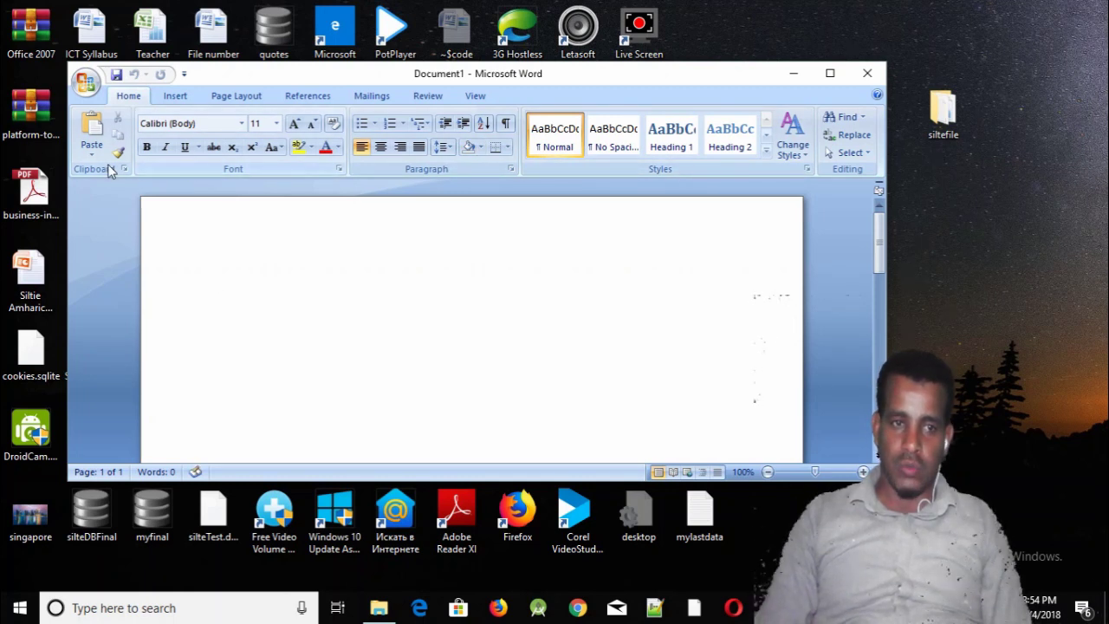
Step: Walk through Insert, Page Layout, References, Mailings, Review and View, then return to Home
left_click(175, 95)
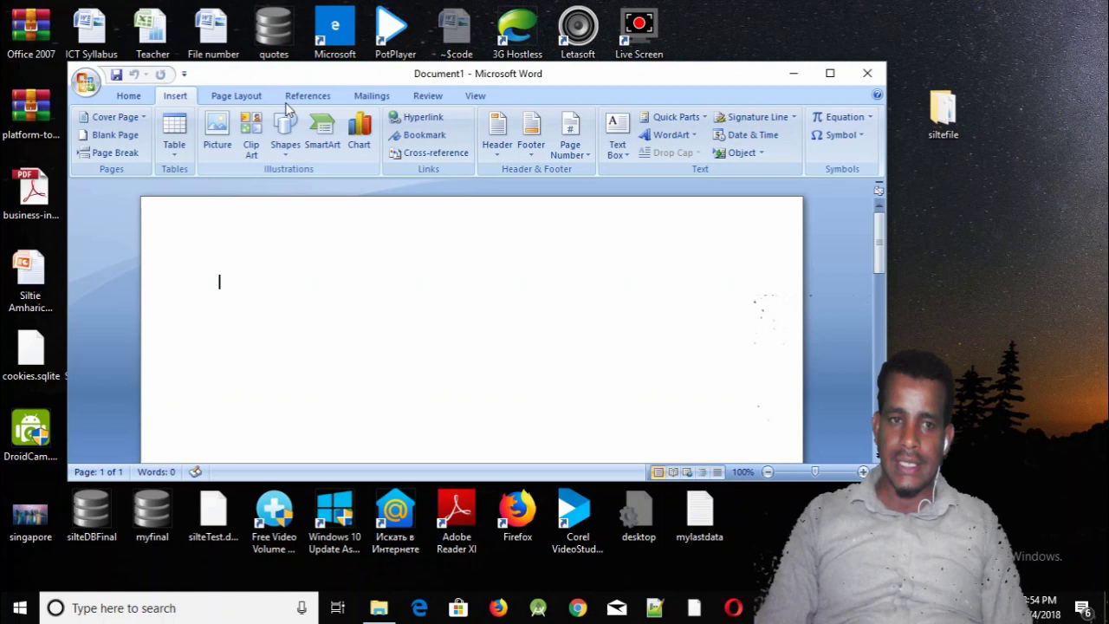
left_click(235, 96)
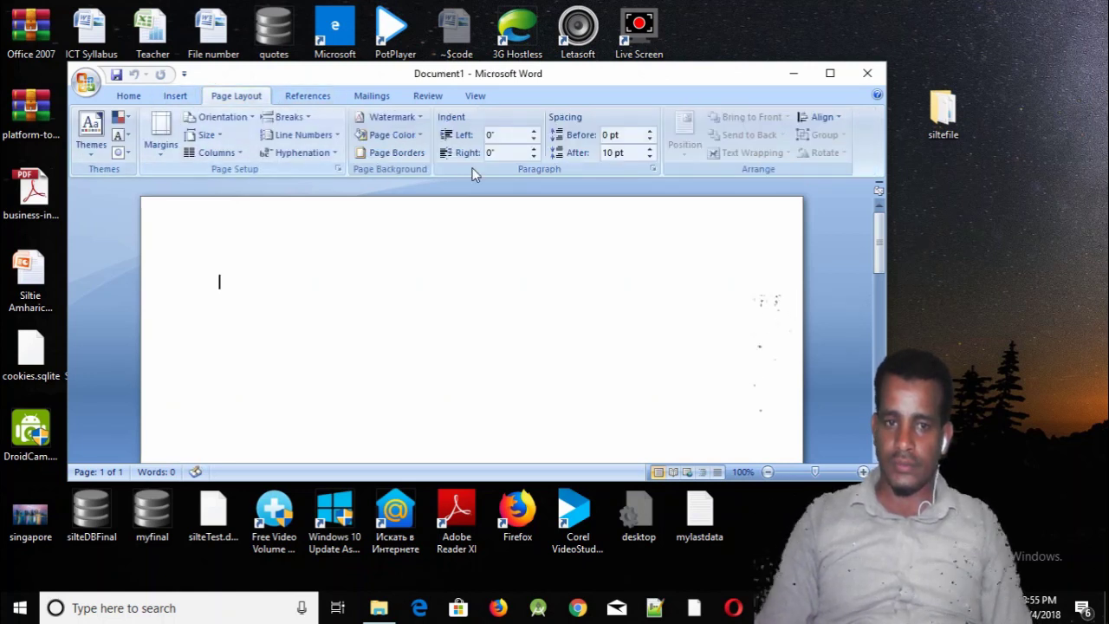
left_click(314, 95)
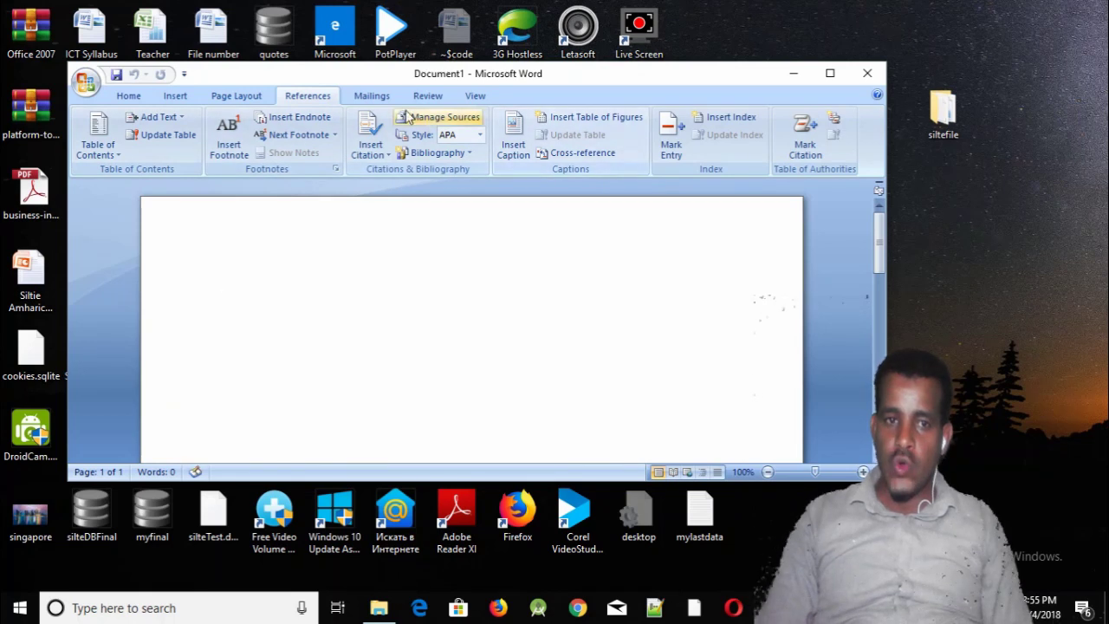
left_click(372, 95)
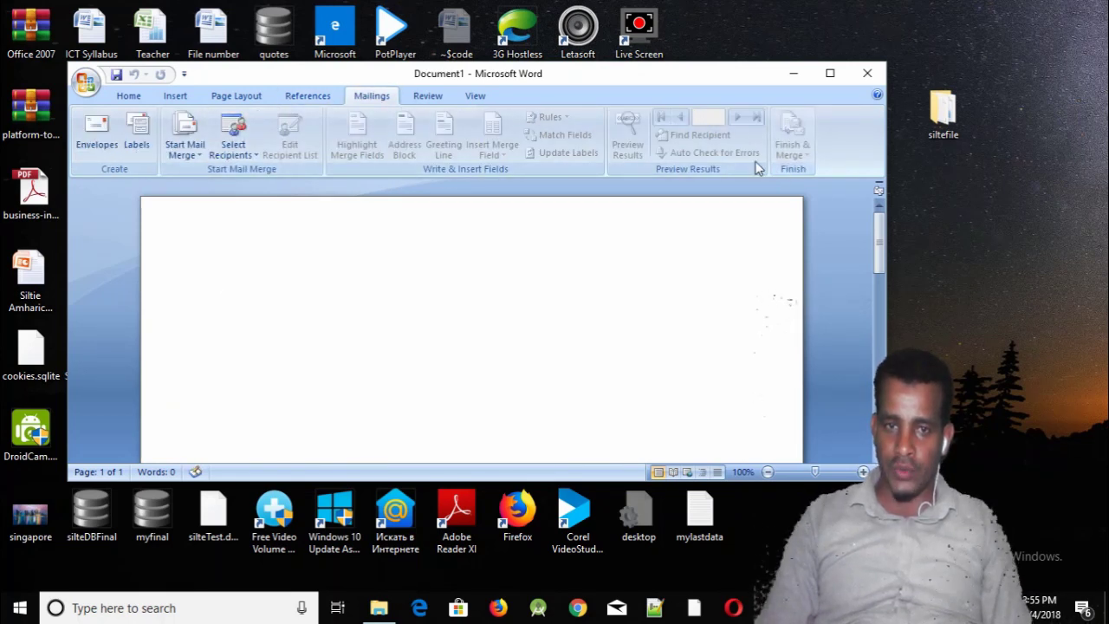
left_click(430, 96)
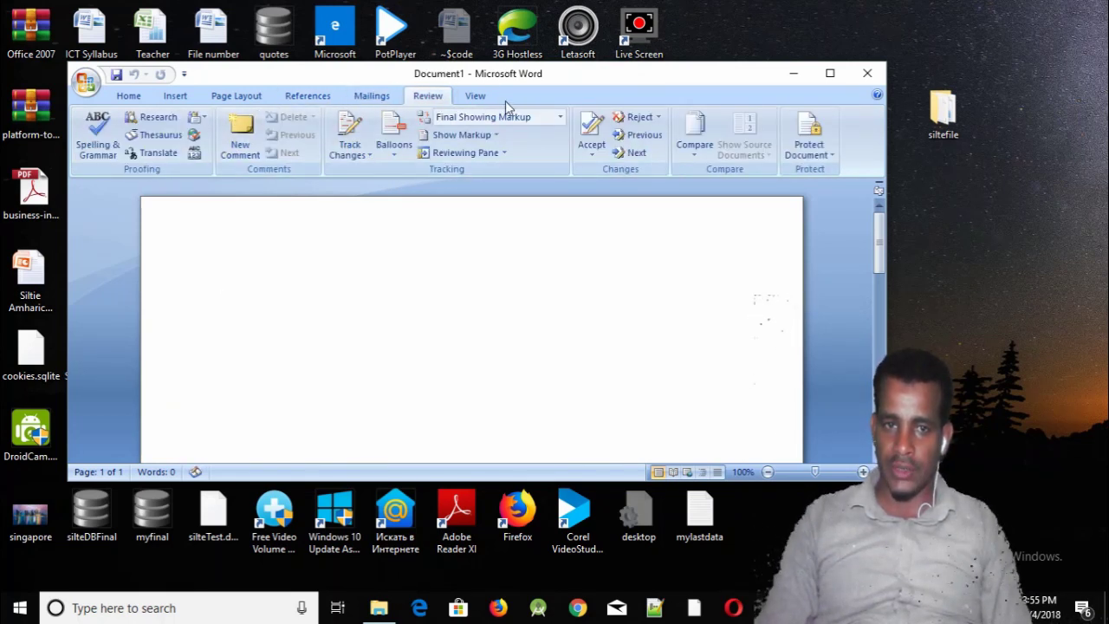
left_click(475, 97)
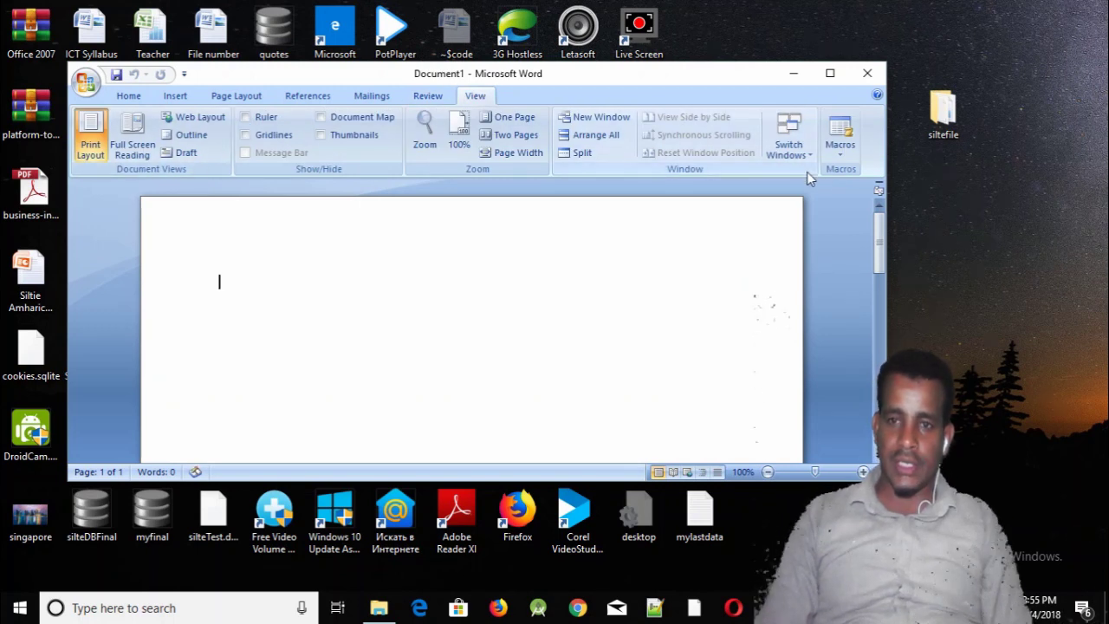
left_click(130, 97)
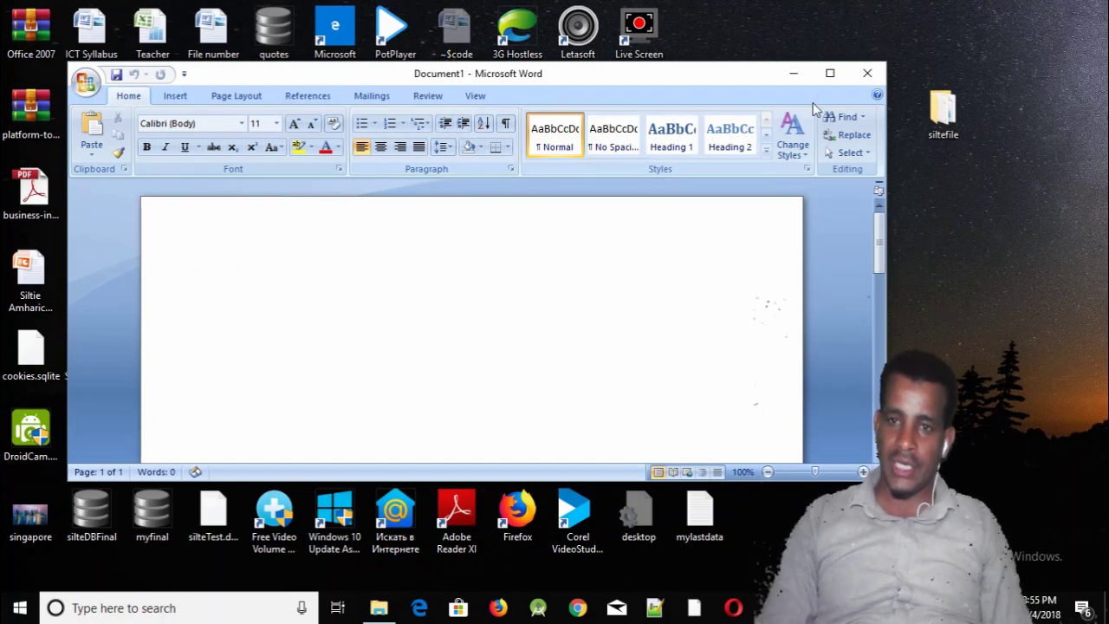
Step: Maximize Word's Document1 window using the title-bar Maximize button
left_click(829, 77)
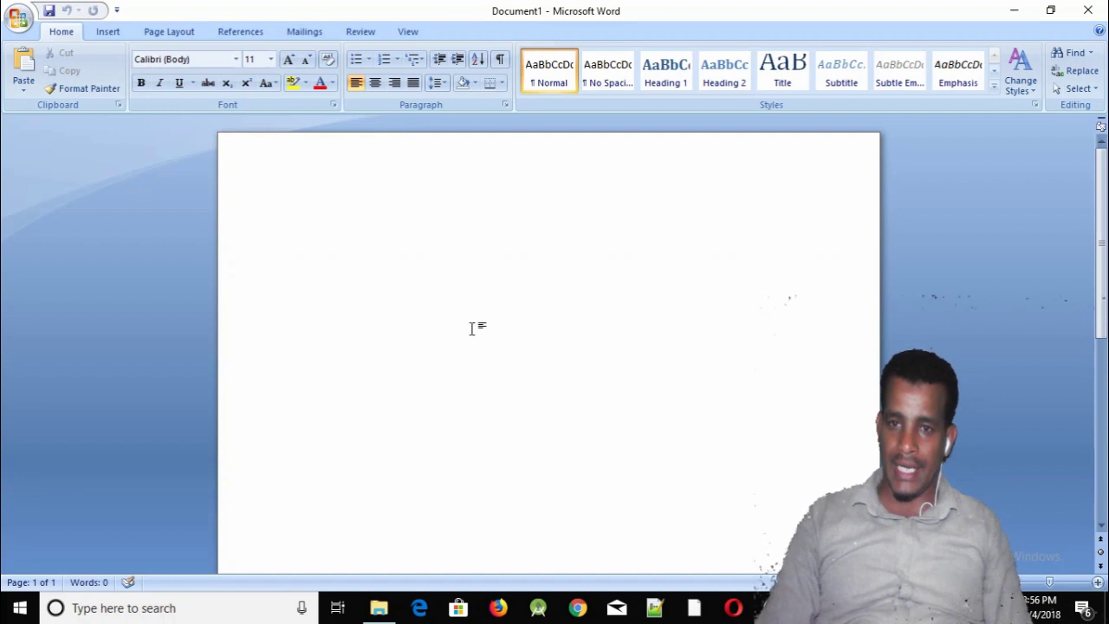
scroll(1103, 254, "down", 1)
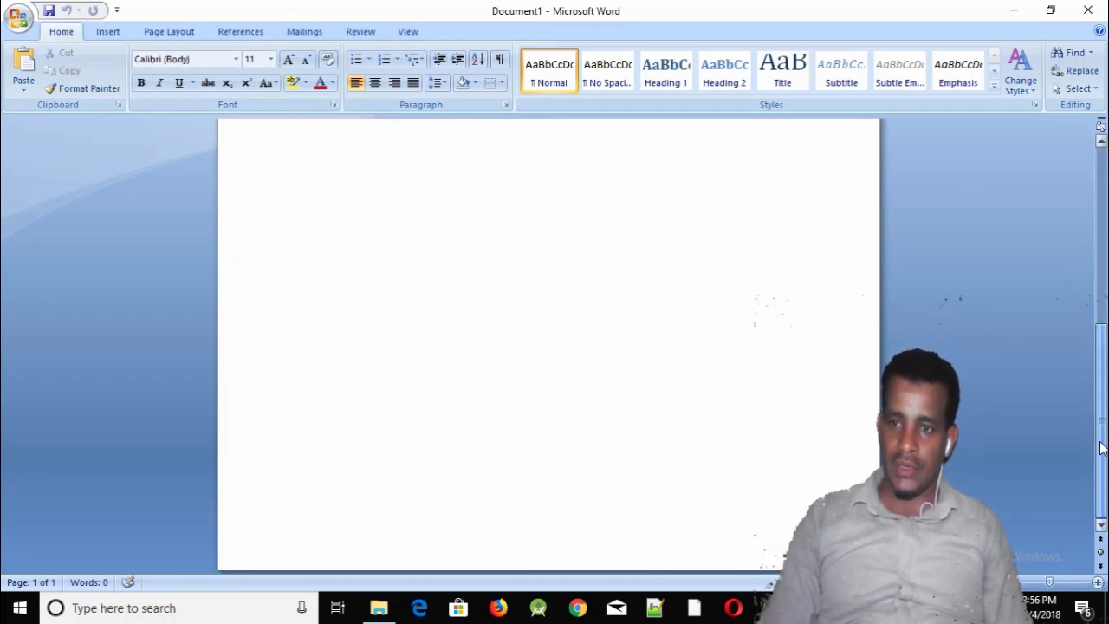
scroll(1103, 208, "up", 1)
scroll(1102, 244, "down", 1)
scroll(1101, 425, "up", 1)
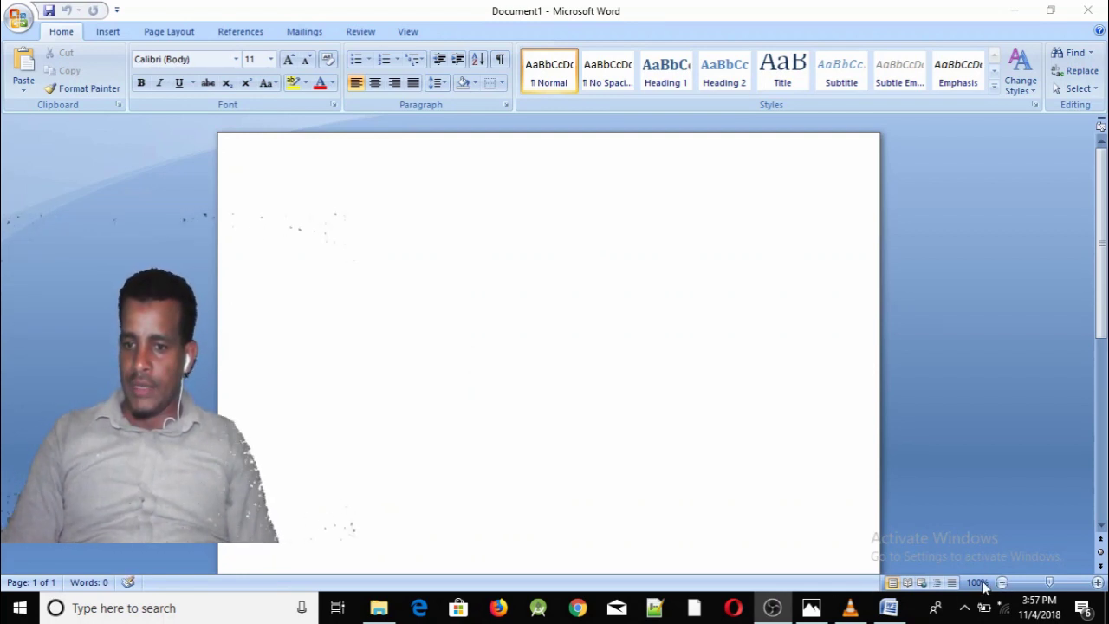
left_click(1002, 583)
left_click(1002, 583)
left_click(1003, 583)
left_click(1002, 583)
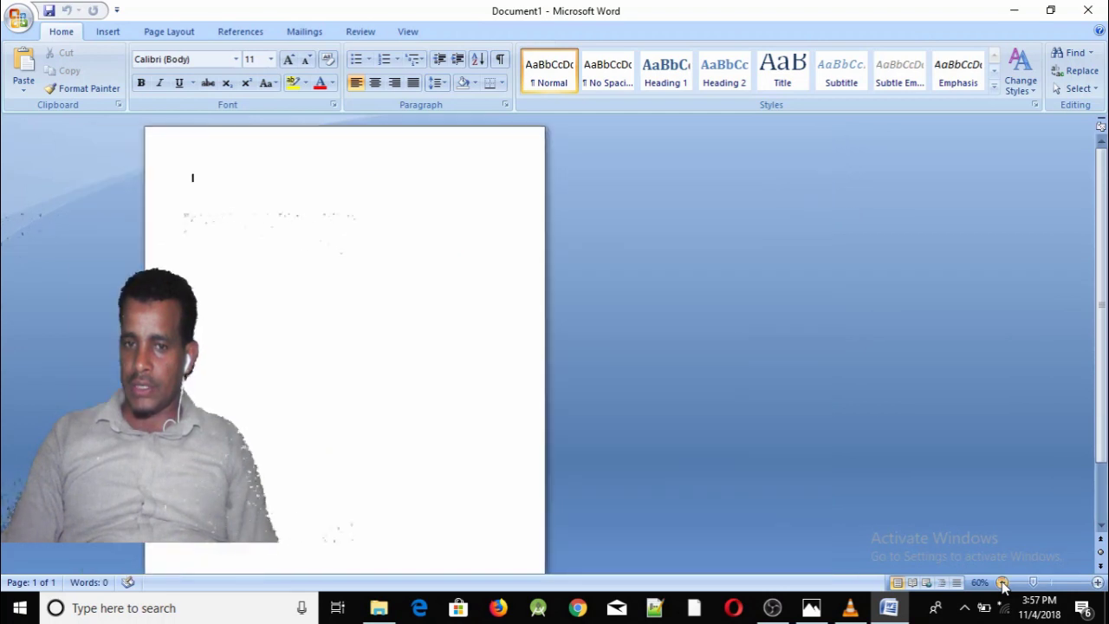
left_click(1002, 583)
left_click(1002, 582)
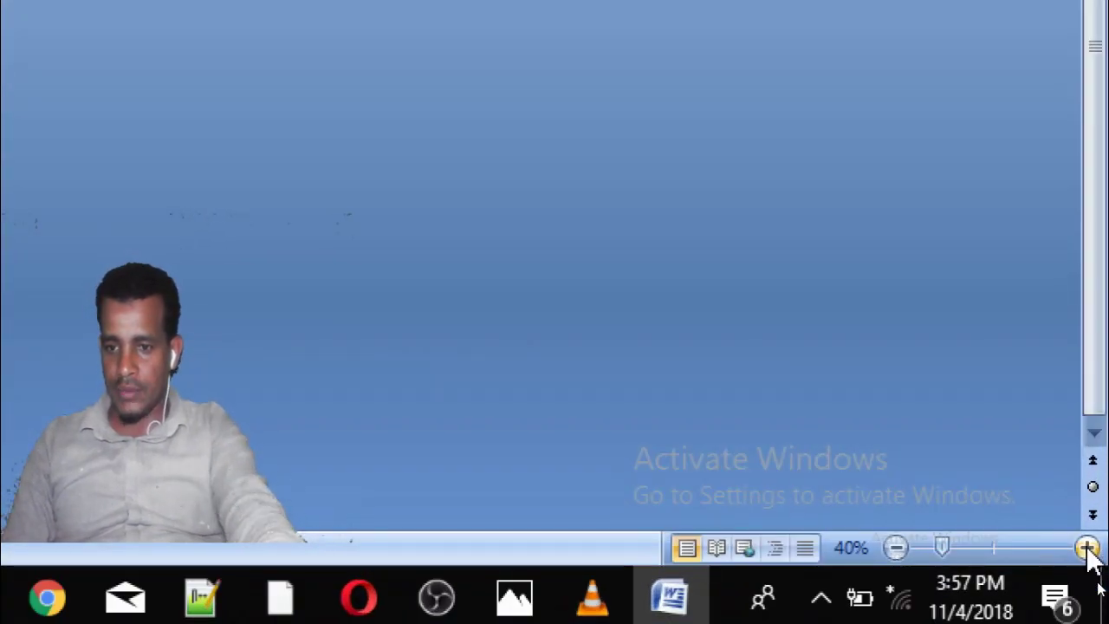
left_click(1097, 584)
left_click(1098, 584)
left_click(1098, 584)
left_click(1097, 584)
double_click(1087, 547)
double_click(1086, 547)
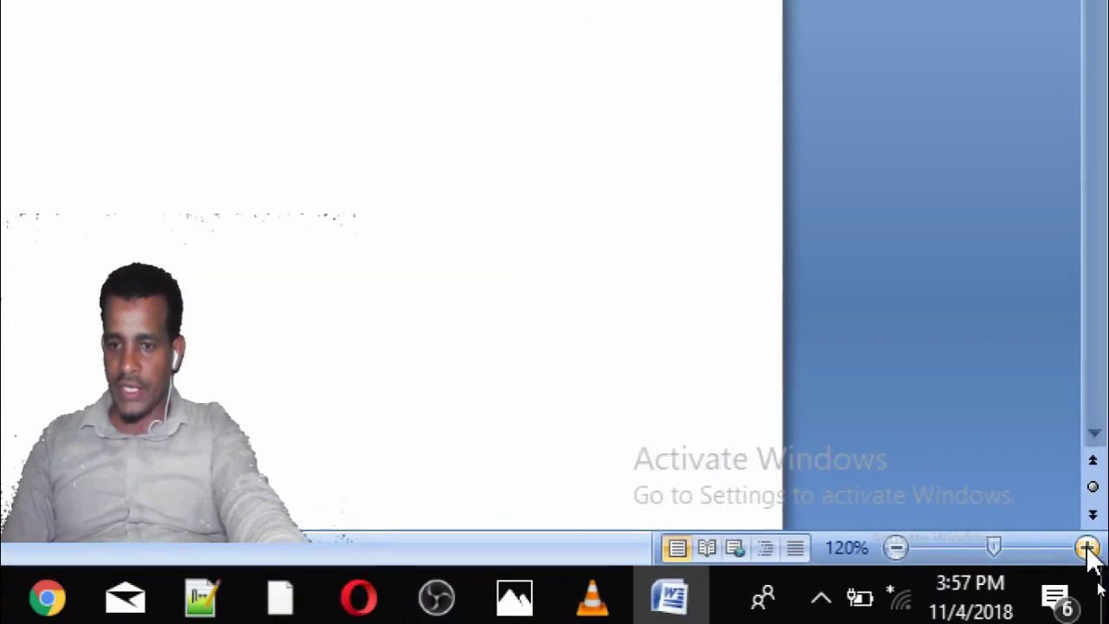
triple_click(1087, 548)
double_click(1087, 548)
triple_click(1086, 547)
double_click(1086, 547)
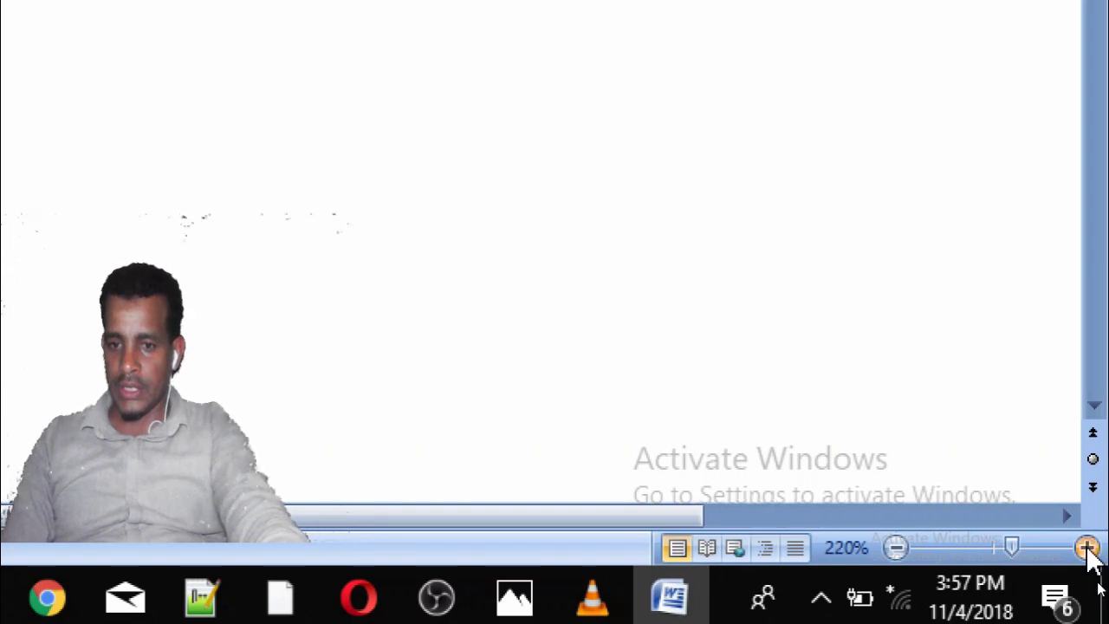
left_click(894, 544)
left_click(895, 544)
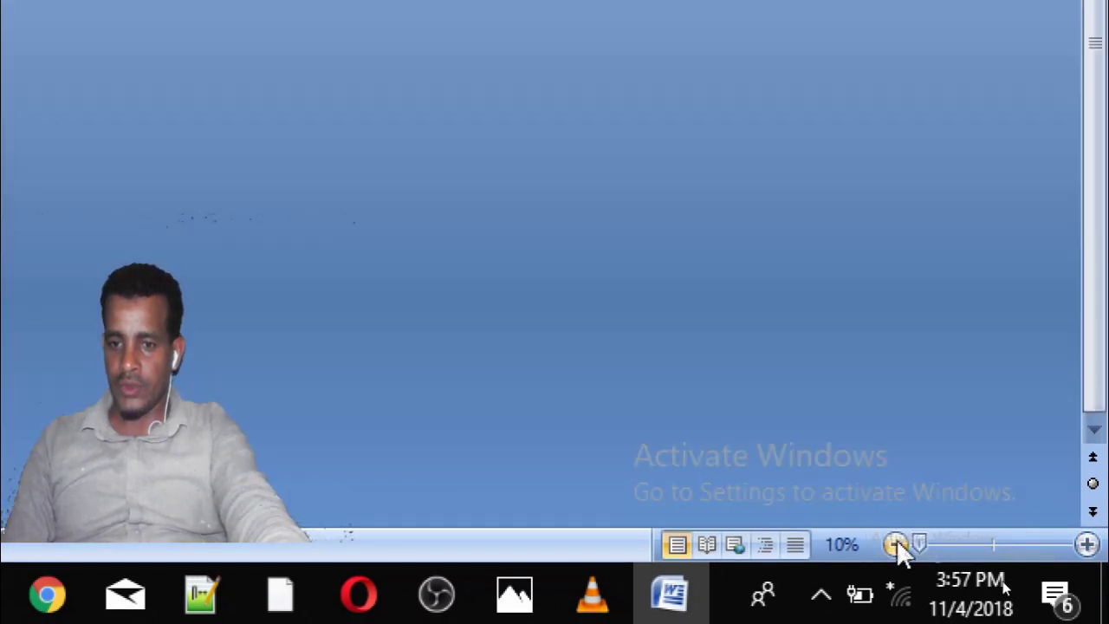
left_click_drag(919, 544, 987, 544)
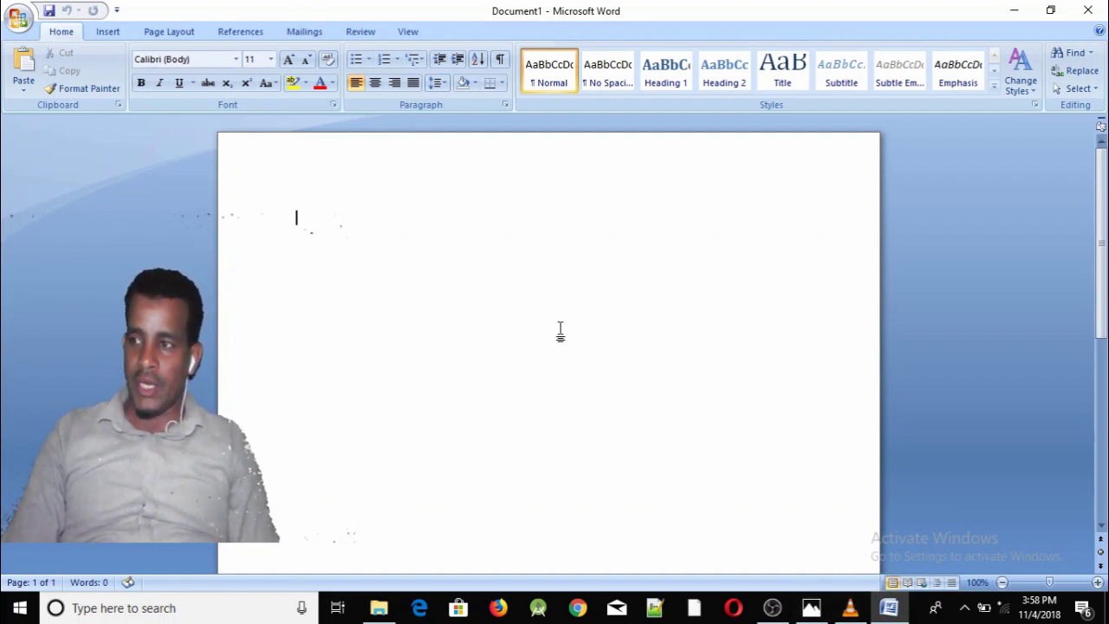
left_click(907, 583)
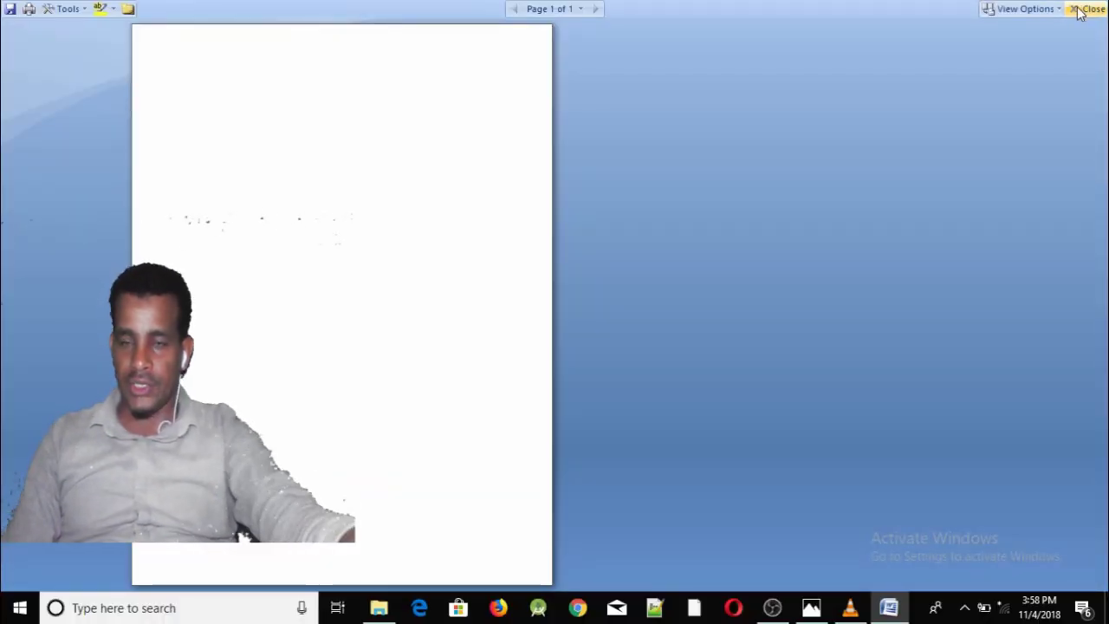
left_click(1080, 11)
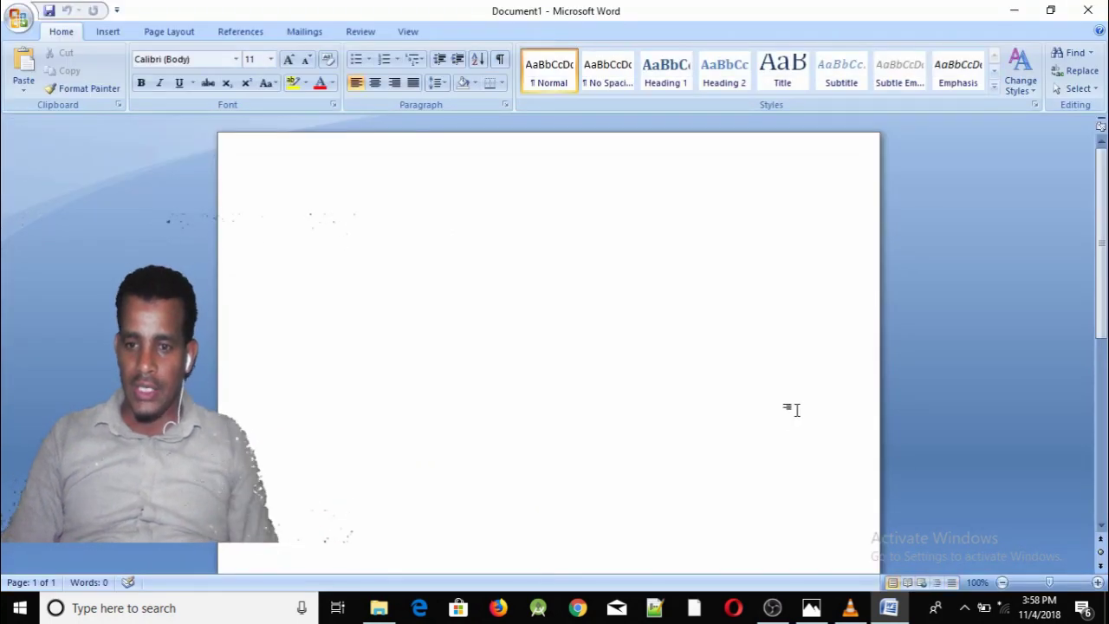
left_click(922, 582)
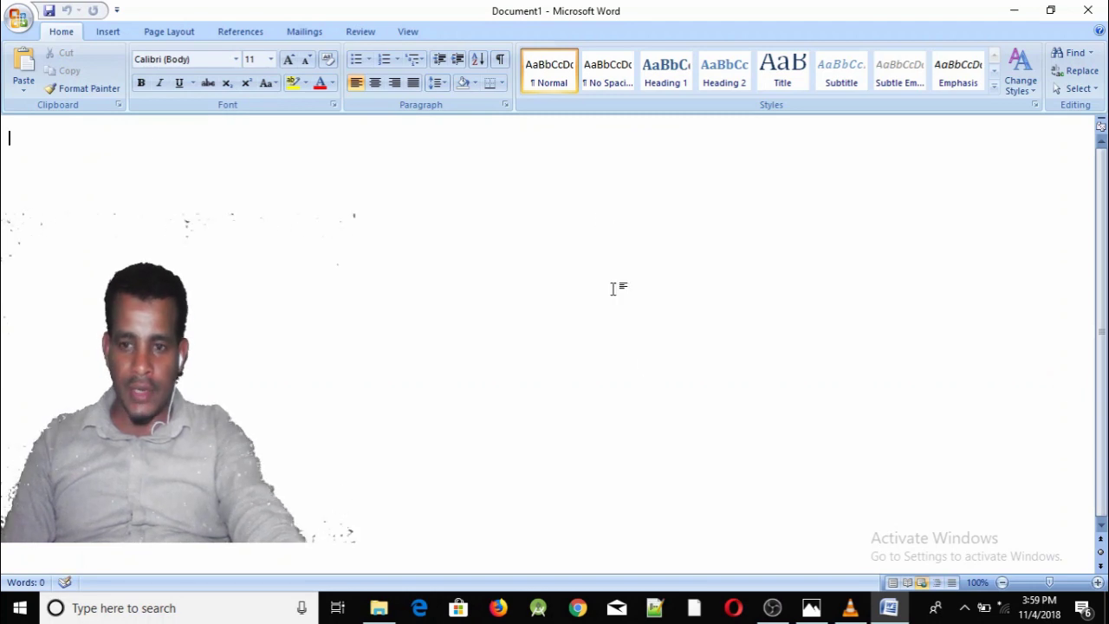
left_click(893, 584)
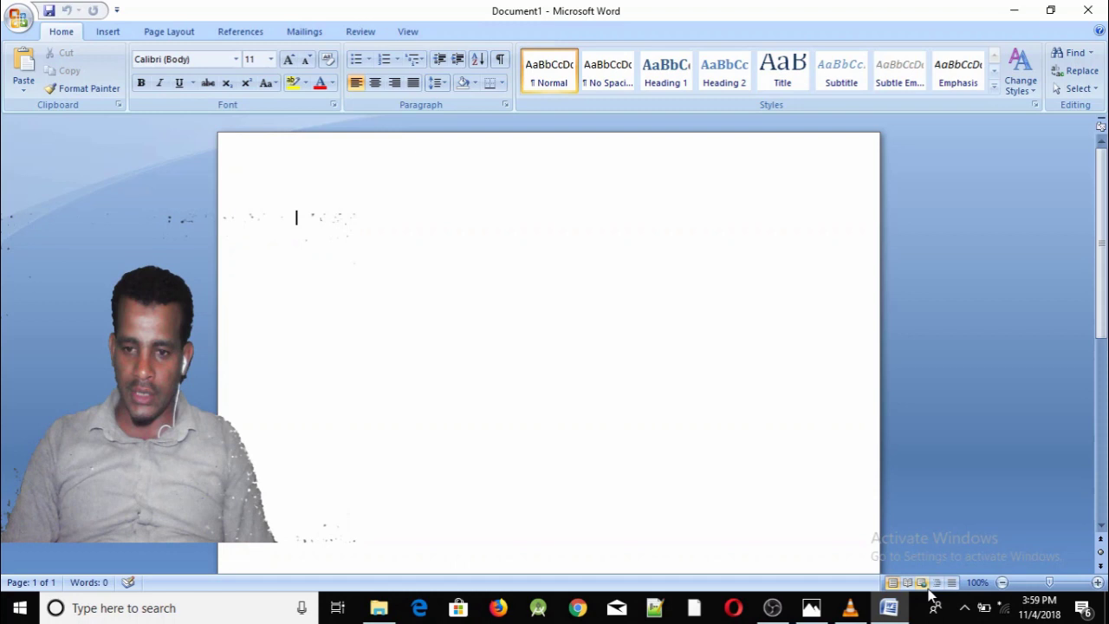
left_click(936, 583)
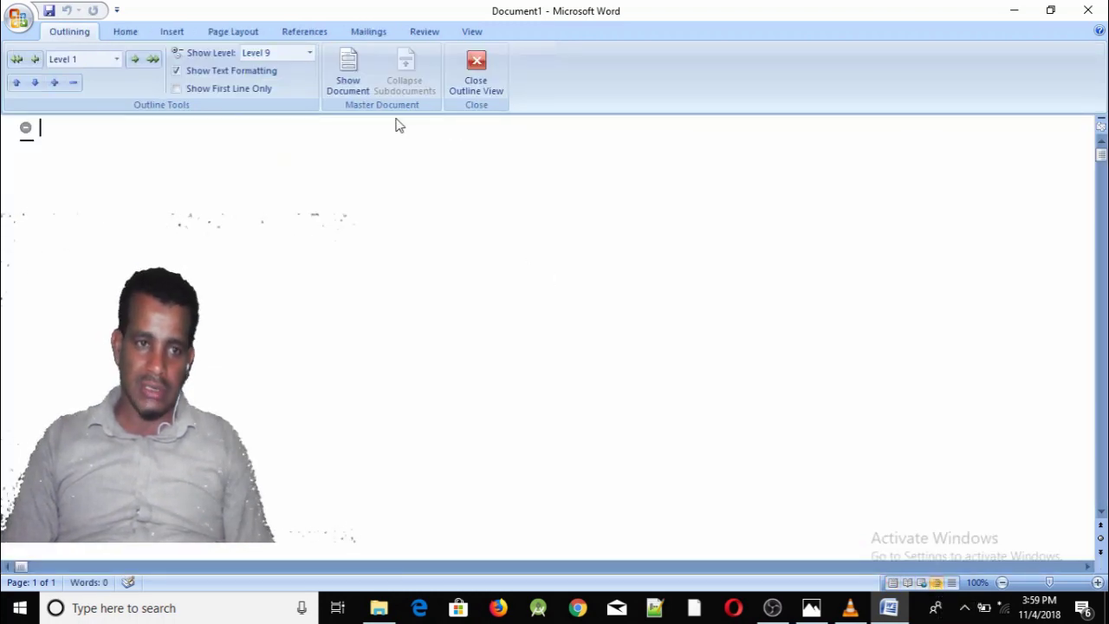
left_click(475, 83)
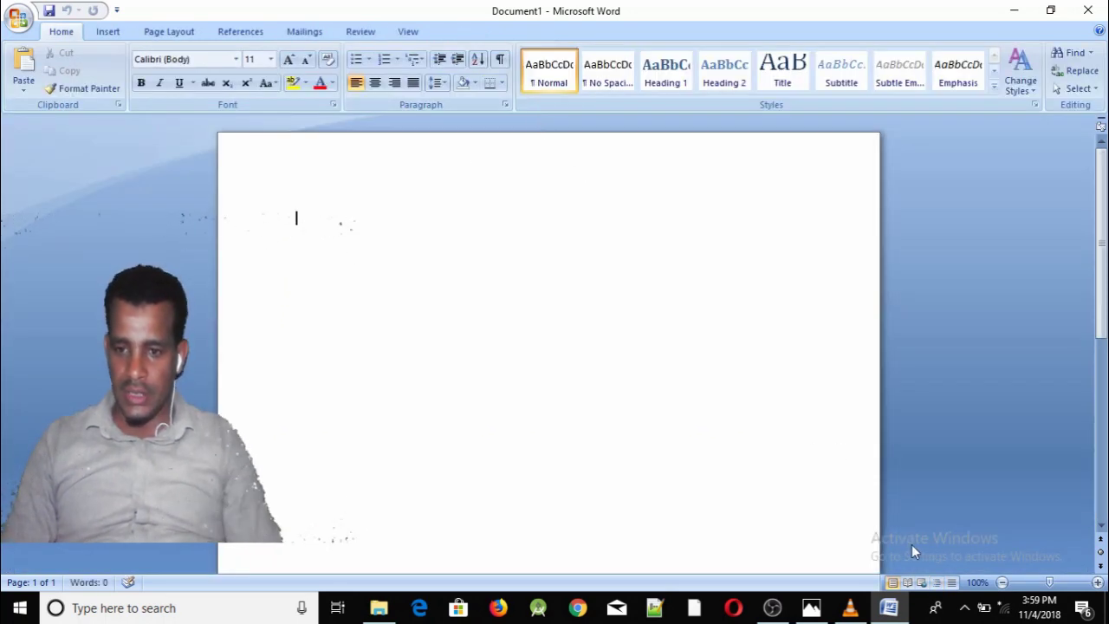
left_click(951, 582)
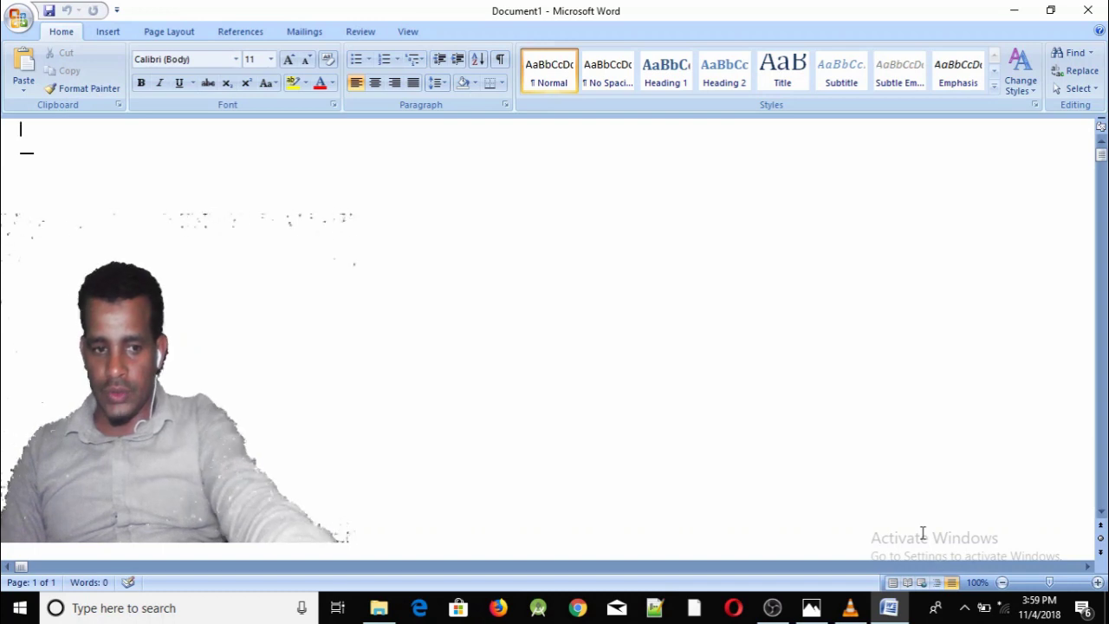
left_click(893, 583)
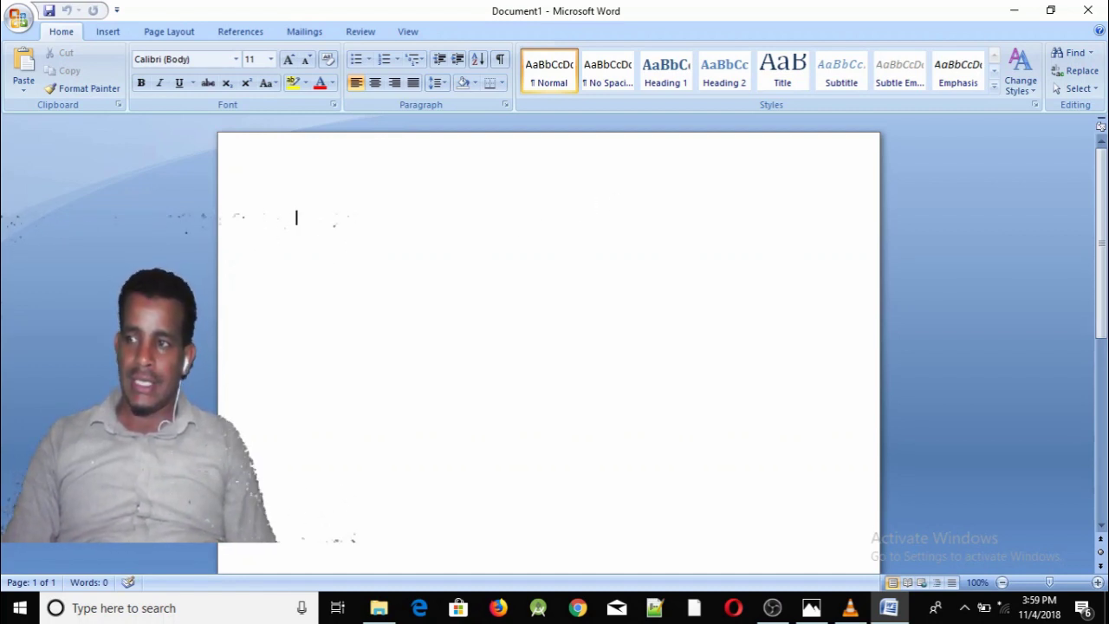
left_click_drag(156, 390, 905, 441)
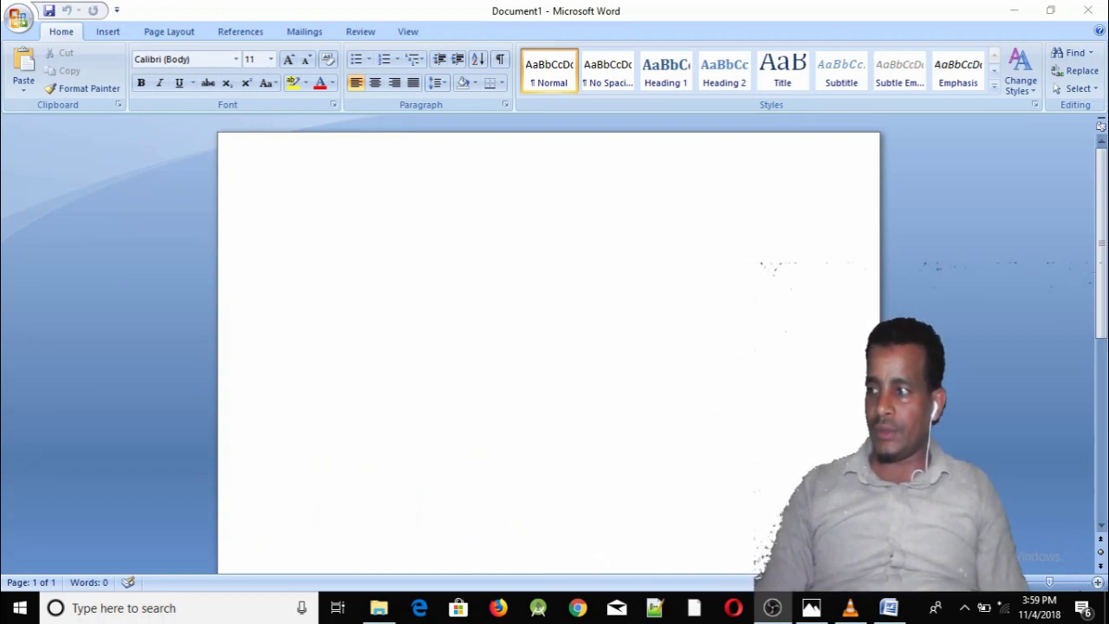